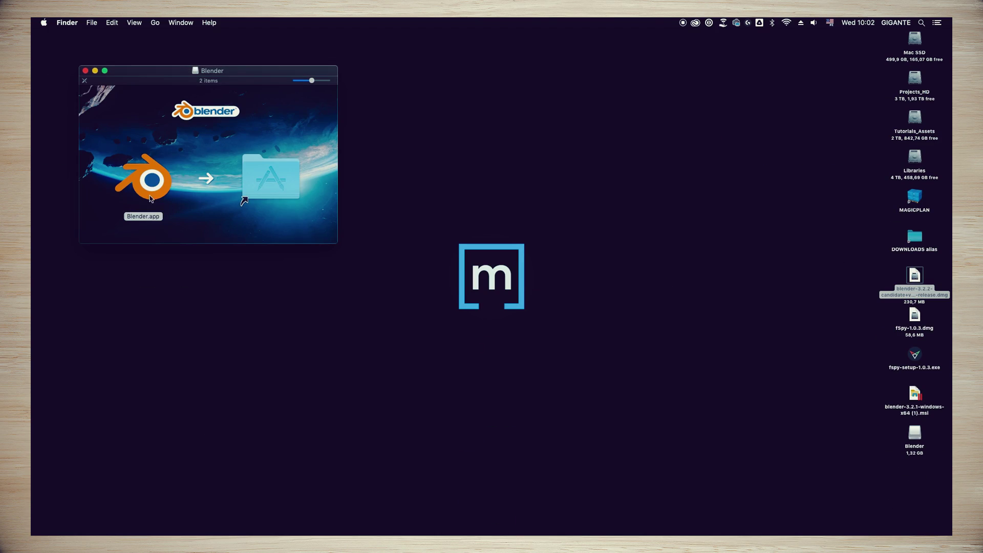
Copy Blender.app into the Applications folder and close the Blender disk image window
drag(149, 163, 263, 179)
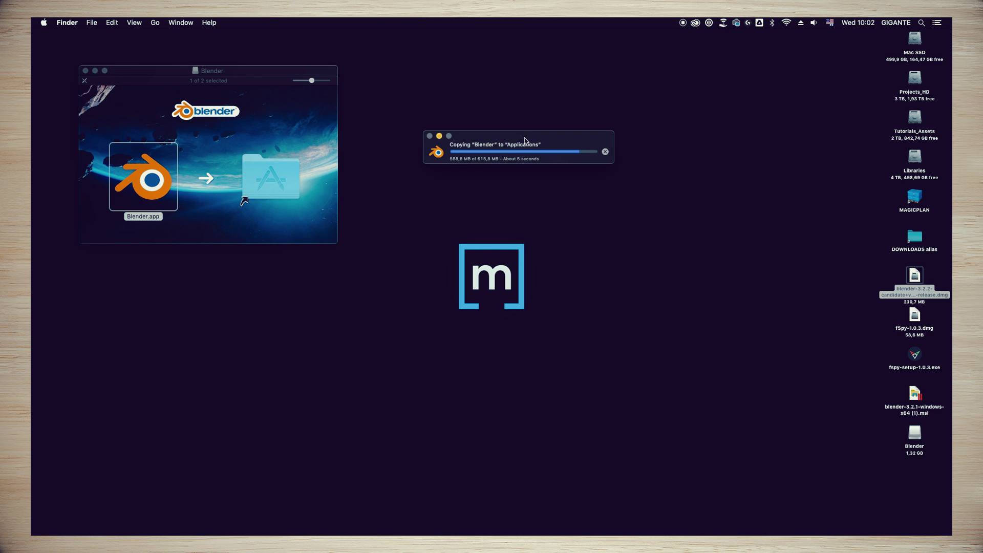
double_click(271, 179)
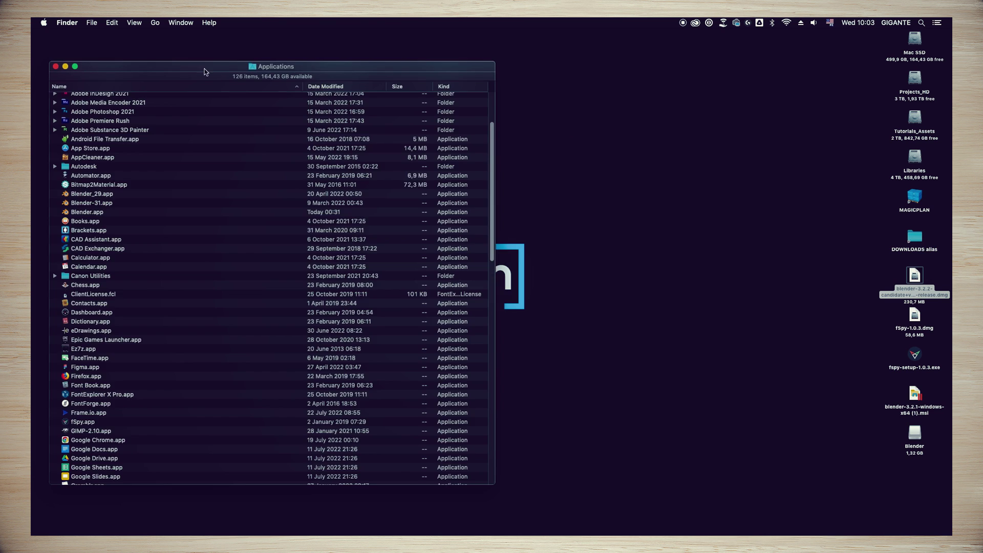
click(307, 206)
Launch Blender from Applications, approve the first-open prompt, then quit it with Cmd+Q
click(85, 70)
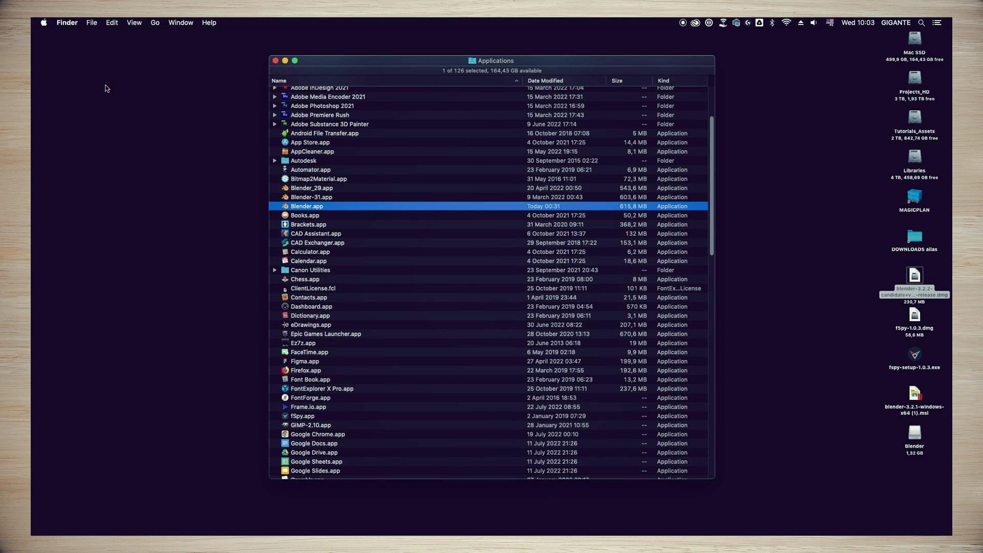
double_click(289, 207)
click(276, 61)
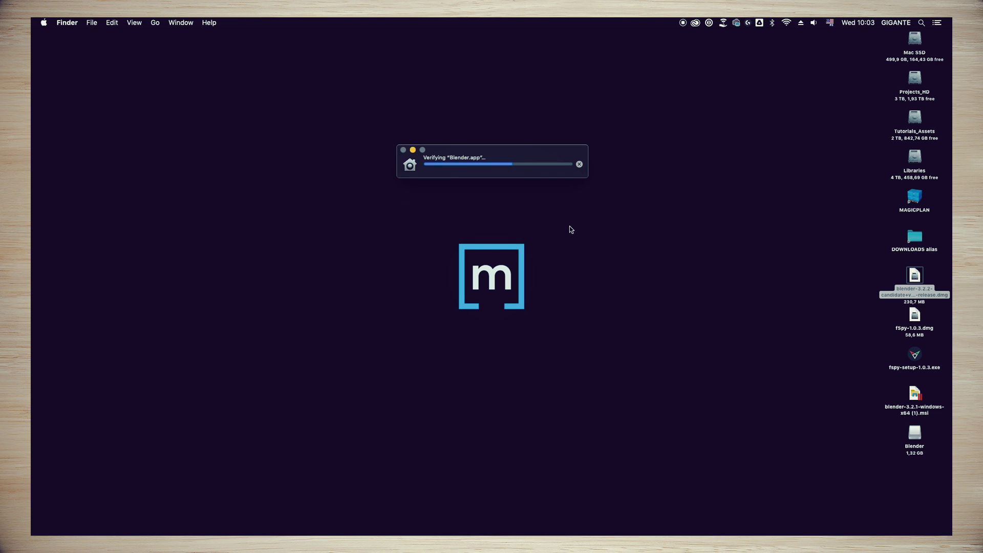
click(585, 204)
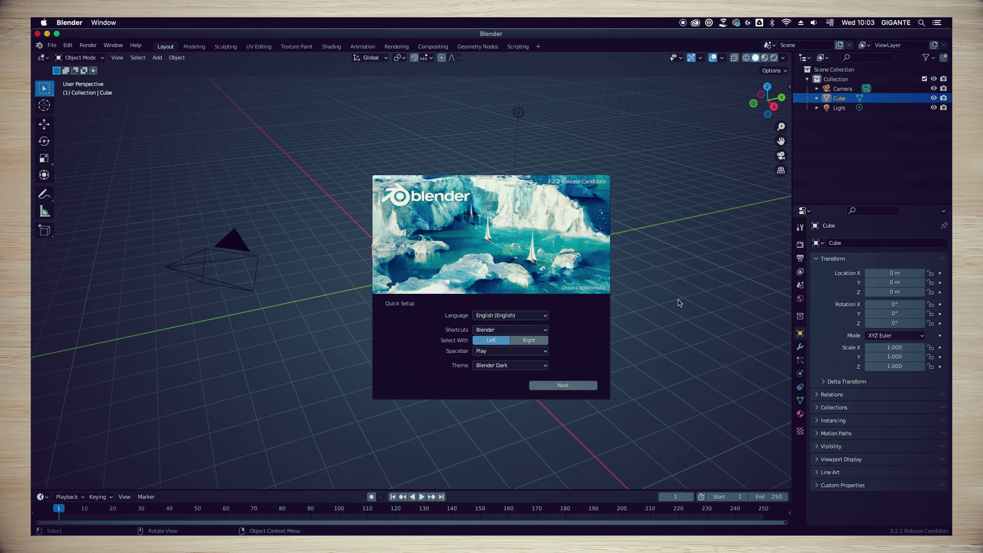
key(super+q)
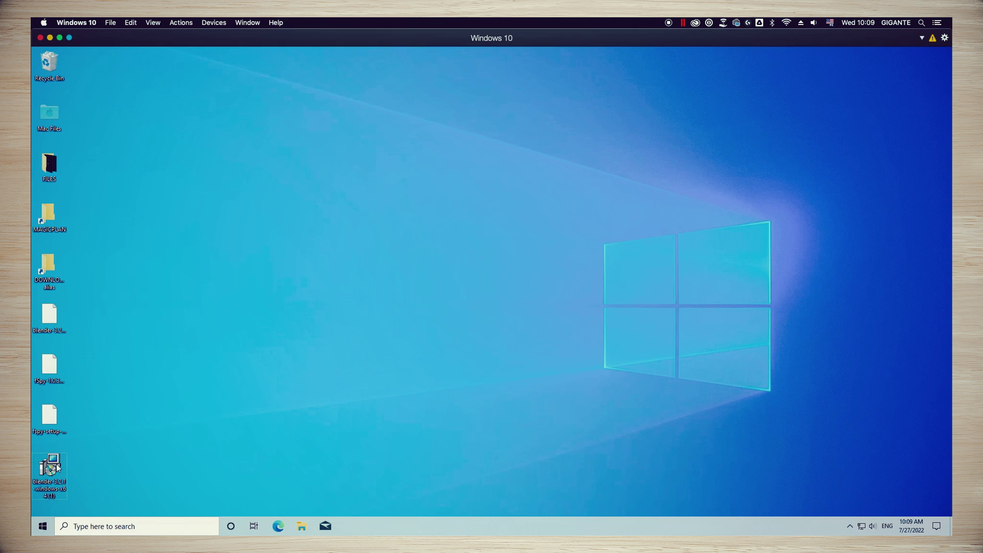
Install Blender in Windows 10 through the setup wizard, accepting the license and the UAC prompt
click(555, 363)
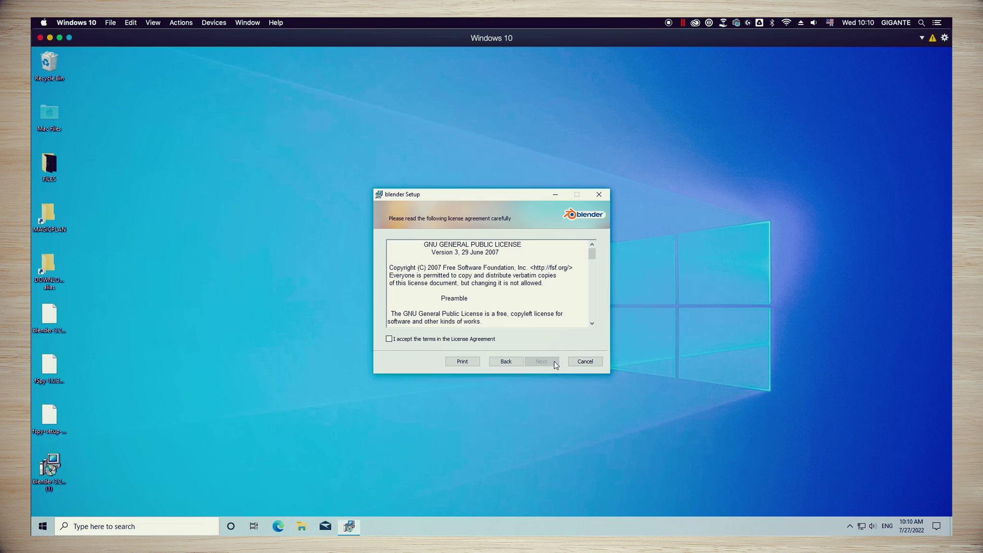
click(389, 340)
drag(591, 252, 592, 317)
click(542, 361)
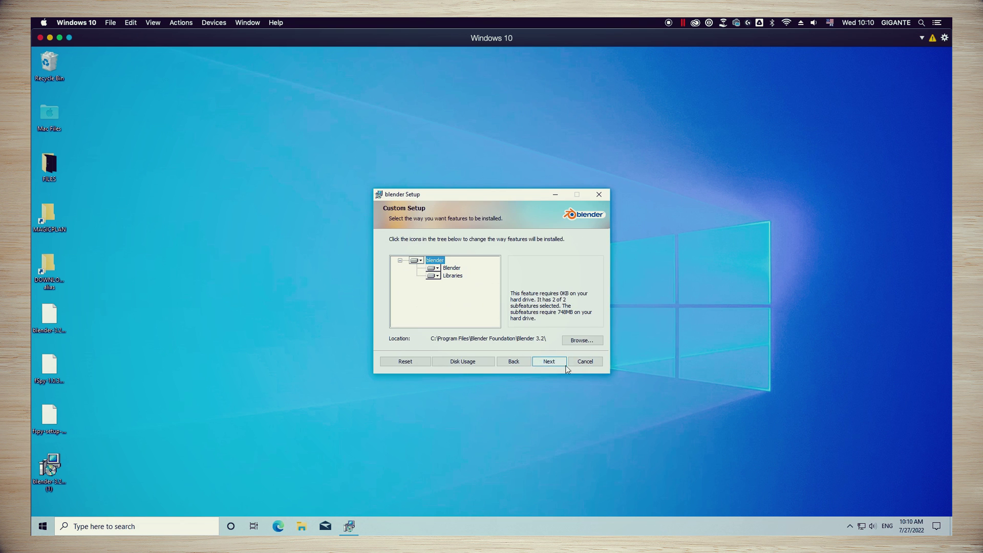
click(549, 361)
click(549, 361)
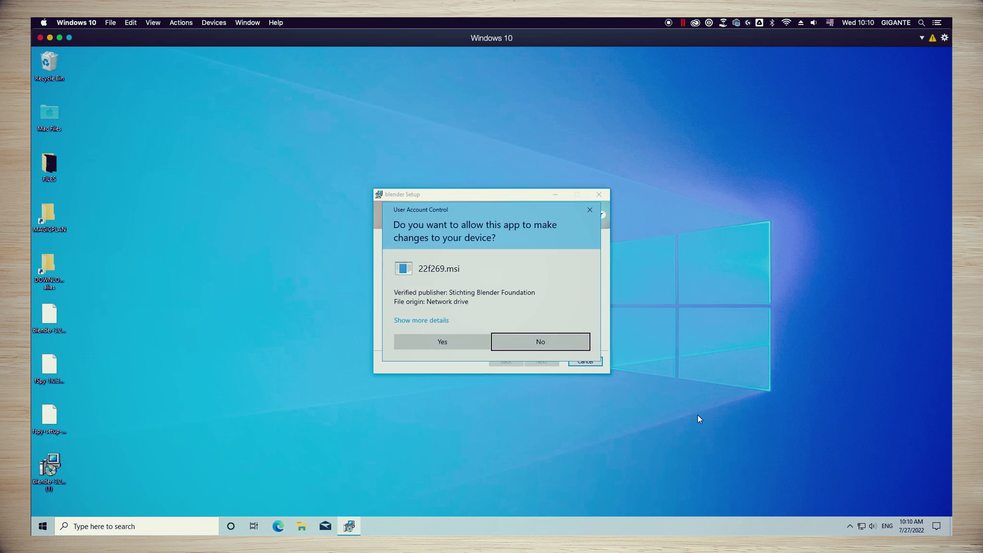
key(alt+y)
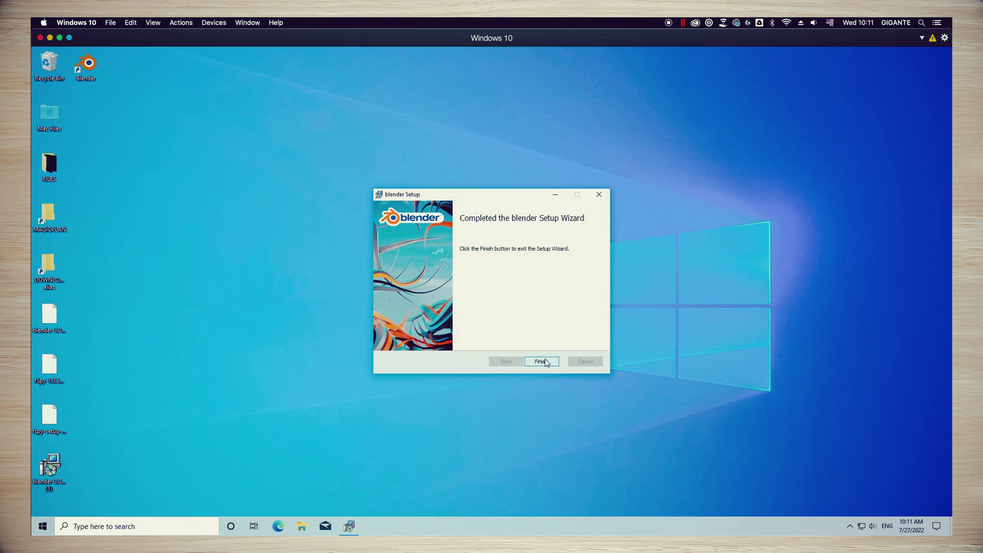
click(545, 359)
Start the newly installed Blender from the Start menu, then close it
click(42, 526)
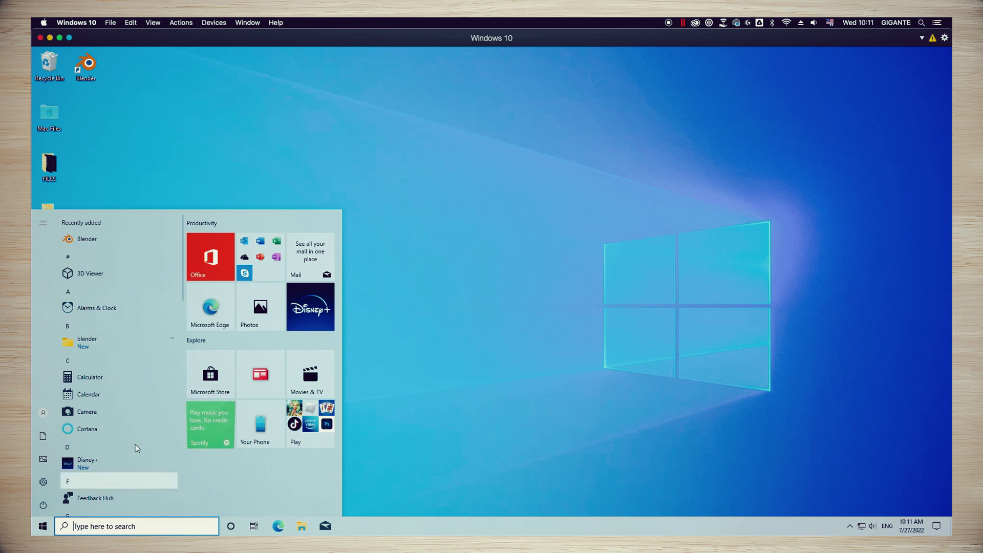
click(74, 240)
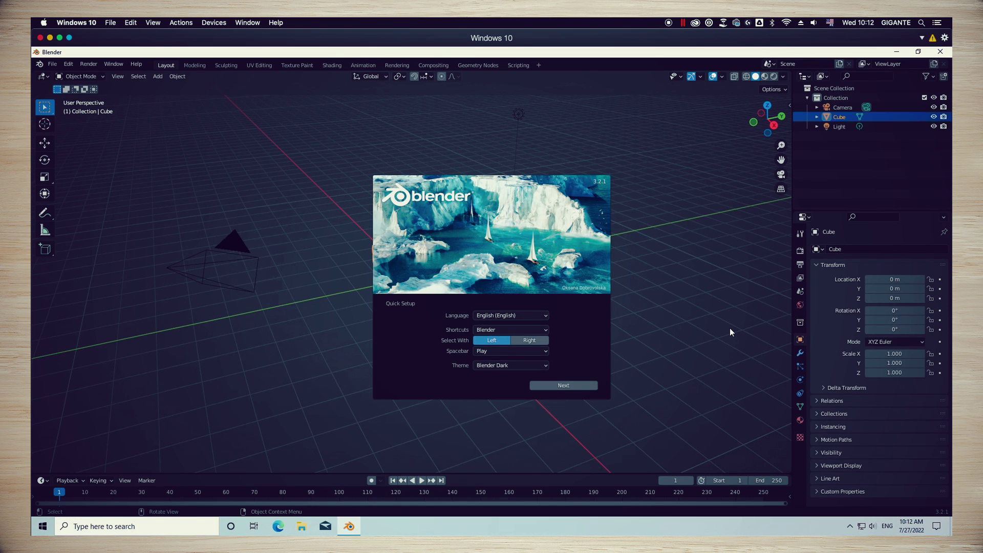
click(940, 52)
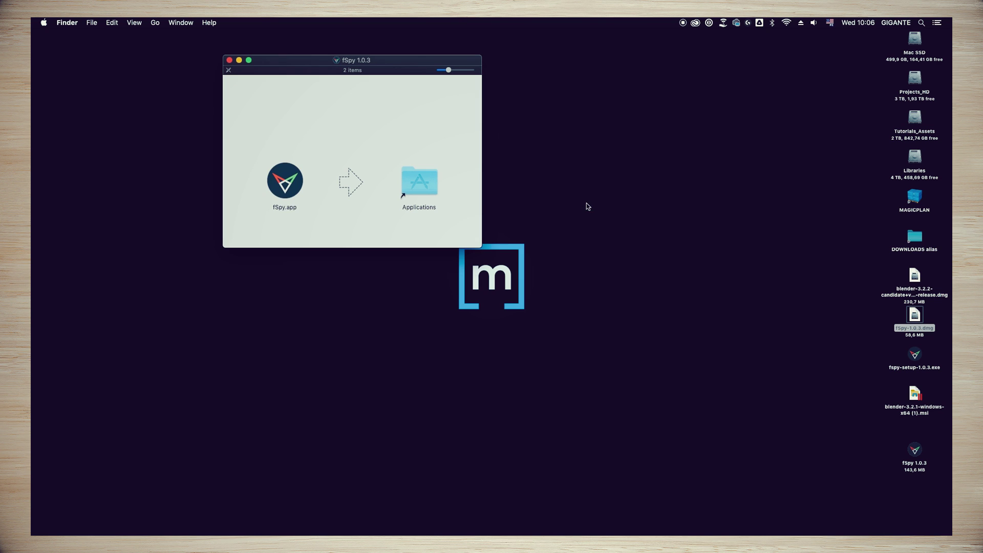
Copy fSpy.app into Applications and close the fSpy disk image window
drag(291, 180, 414, 183)
drag(394, 60, 329, 112)
click(363, 238)
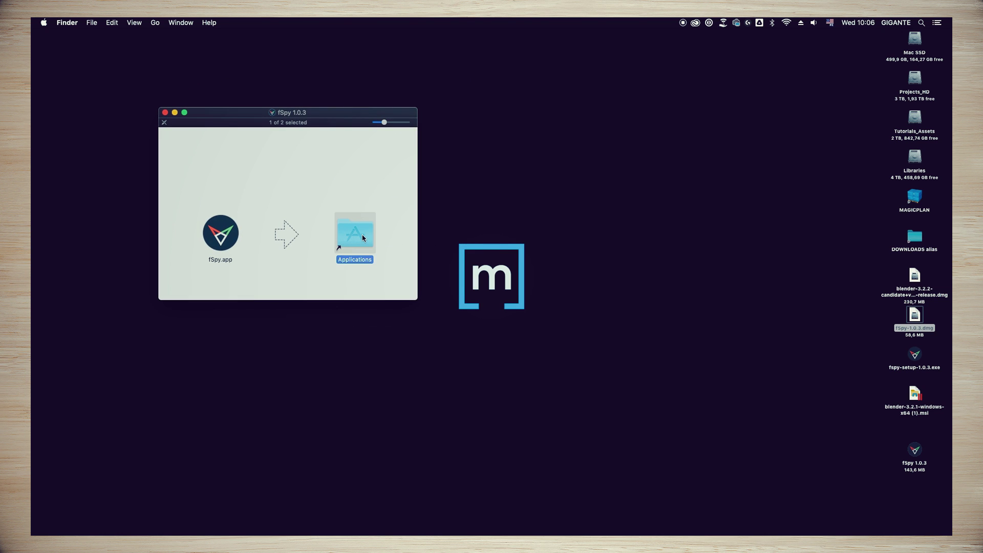
double_click(363, 237)
click(165, 112)
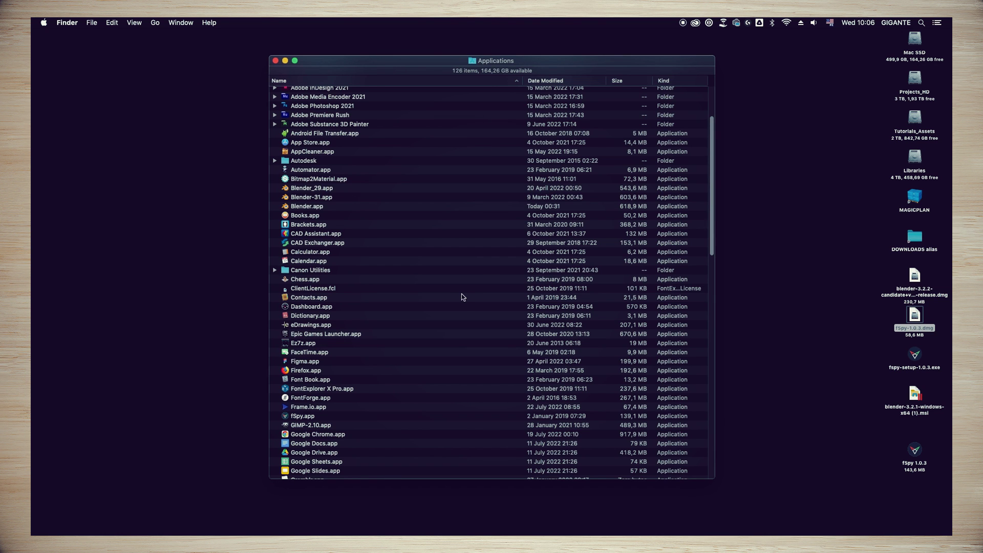
Launch fSpy.app from Applications and approve the first-open prompt
scroll(462, 297, down, 1)
click(305, 410)
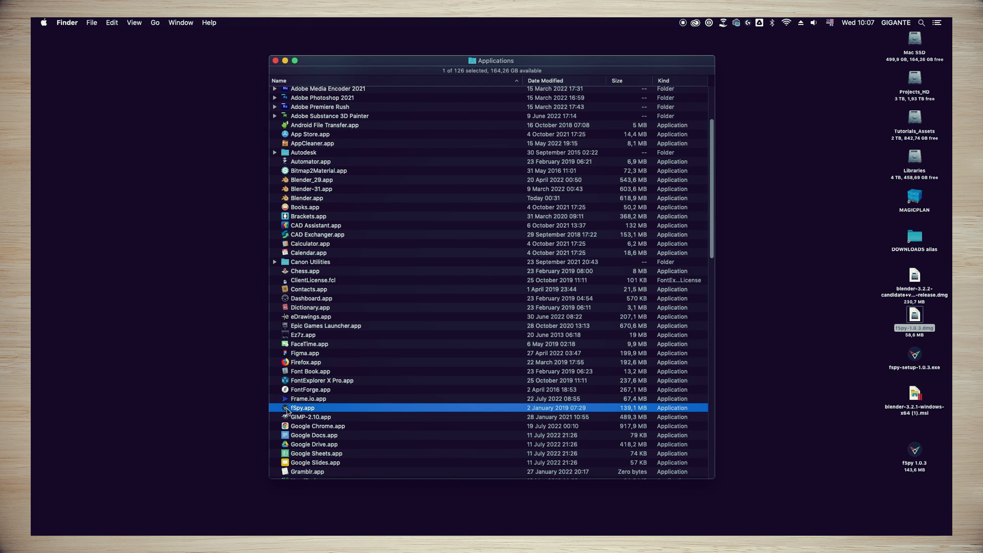
double_click(287, 408)
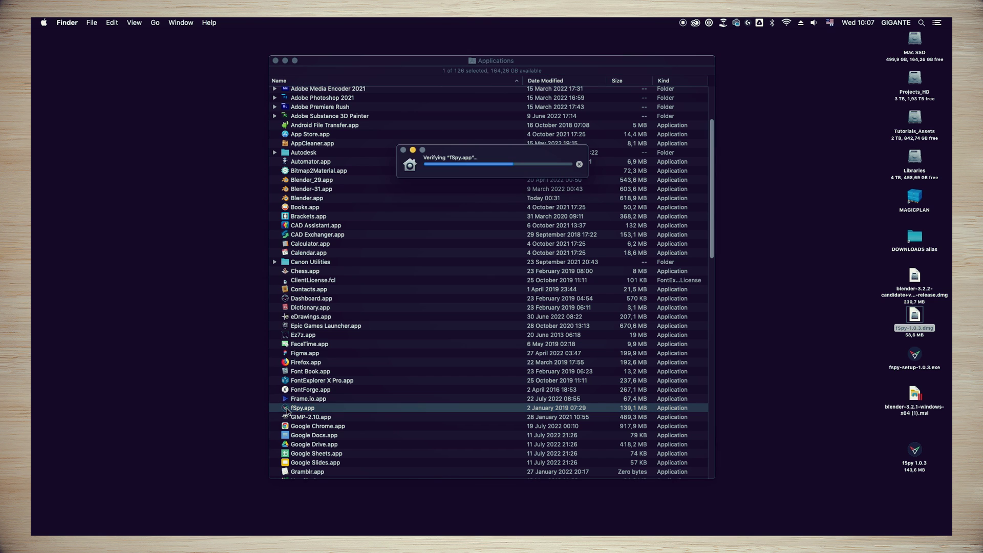
click(565, 201)
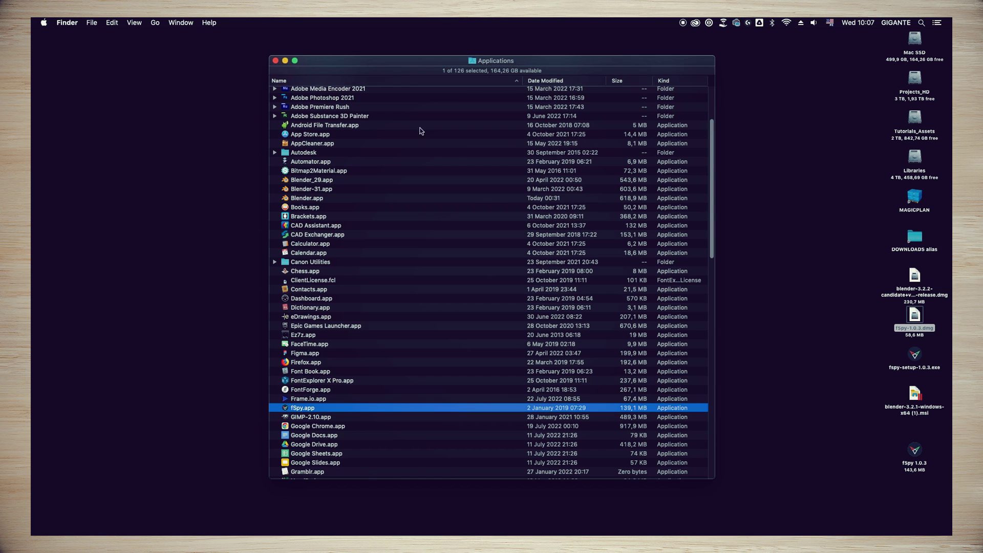
Close the Applications window, nudge the Untitled fSpy window, and quit fSpy with Cmd+Q
click(276, 61)
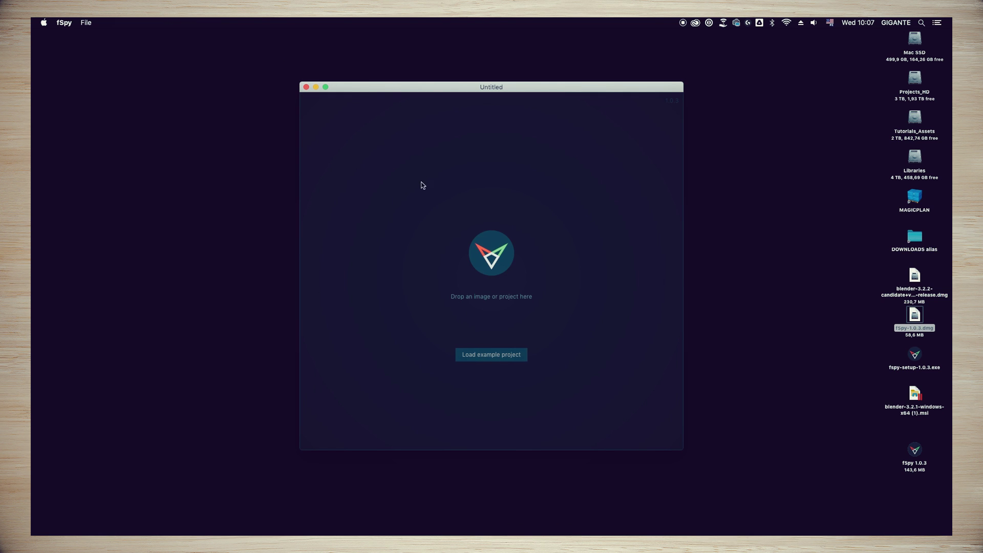
drag(571, 93, 576, 96)
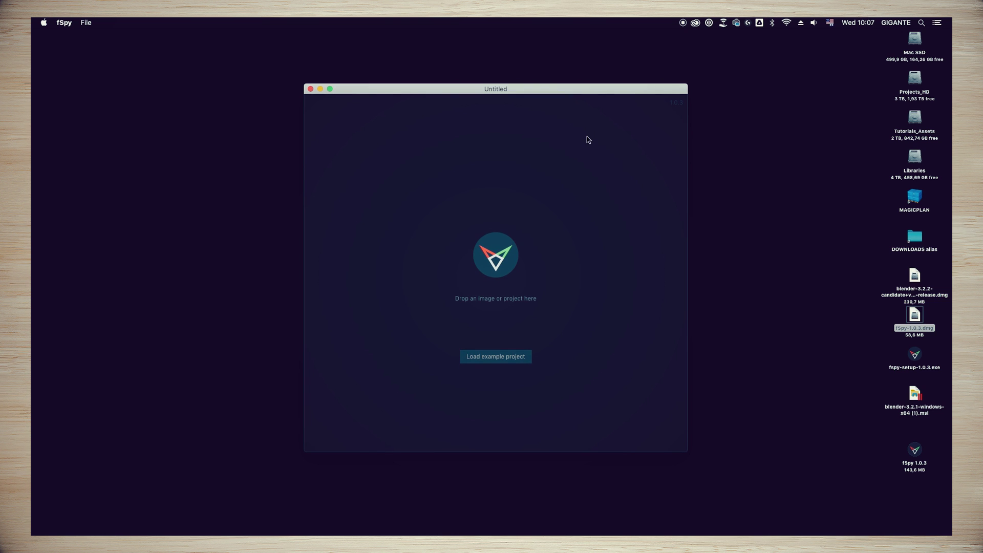
key(super+q)
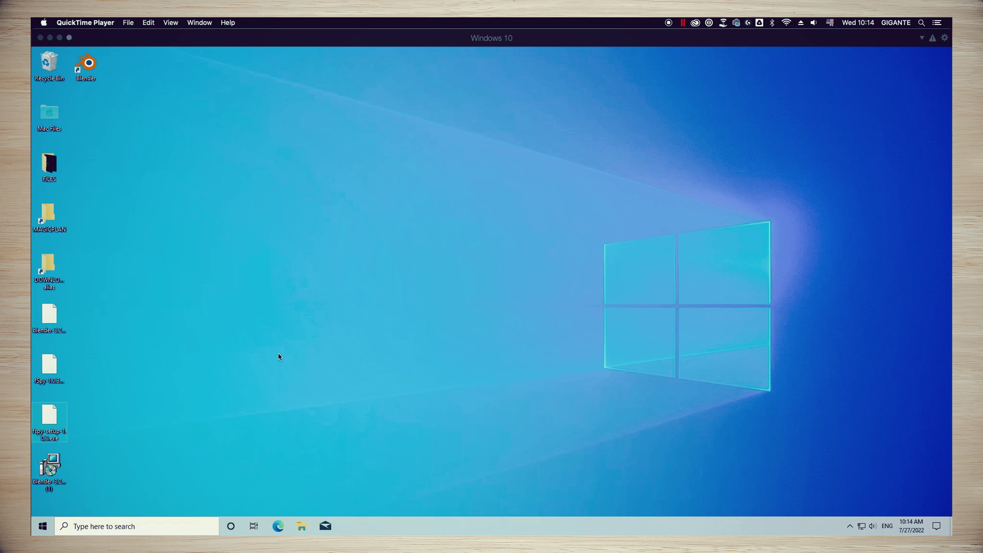
Install fSpy from fspy-setup-1.0.3.exe in Windows, then close its Untitled window
double_click(56, 417)
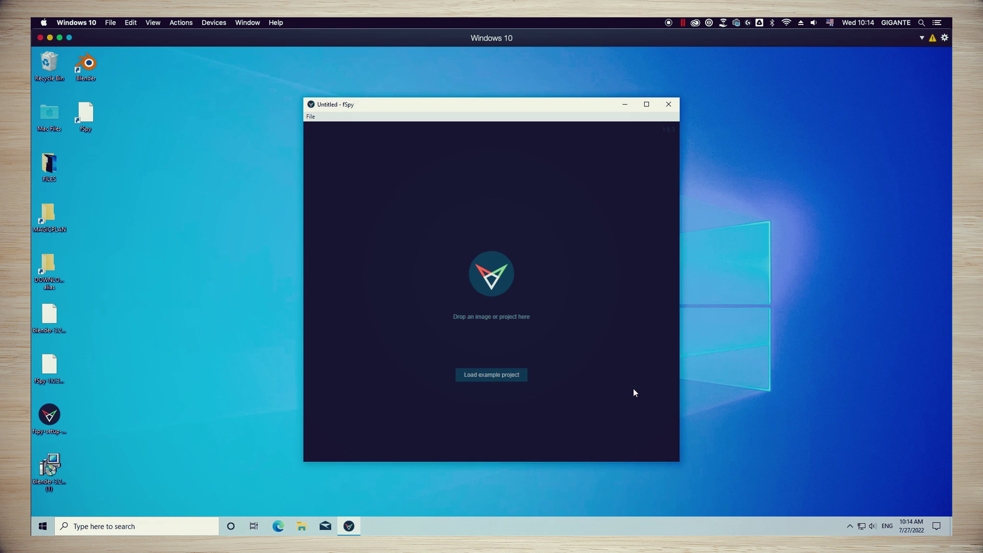
drag(575, 108, 558, 105)
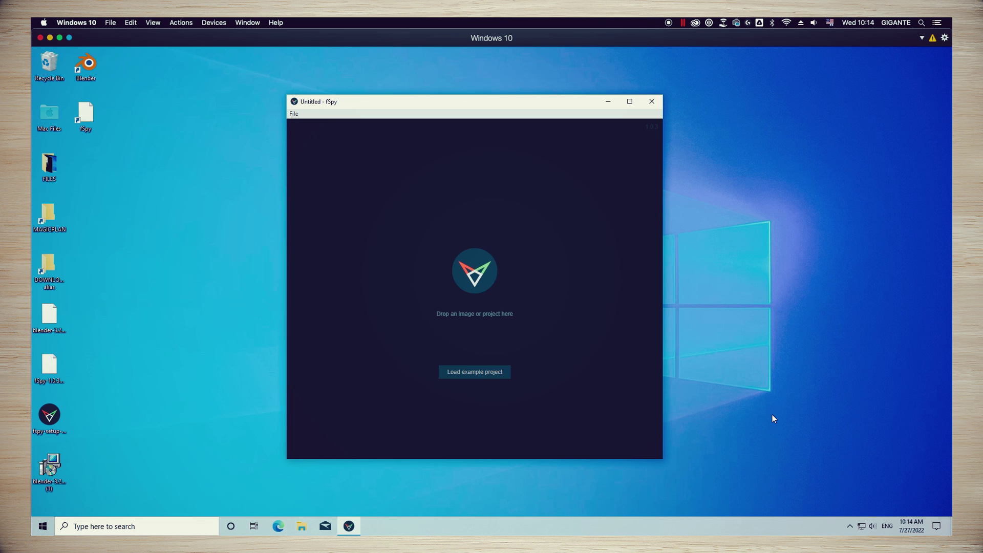
click(652, 101)
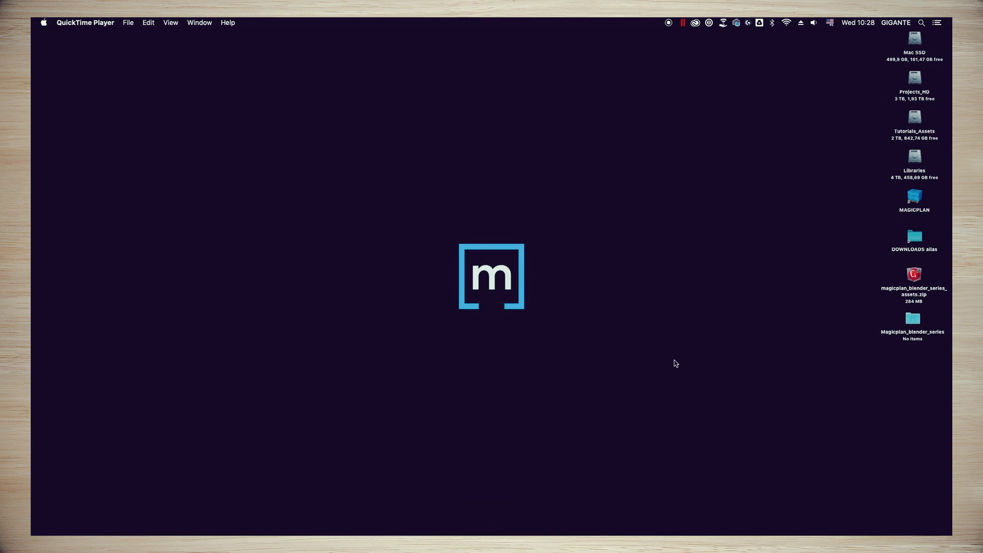
Expand the magicplan assets zip and close the assets Finder window
double_click(915, 276)
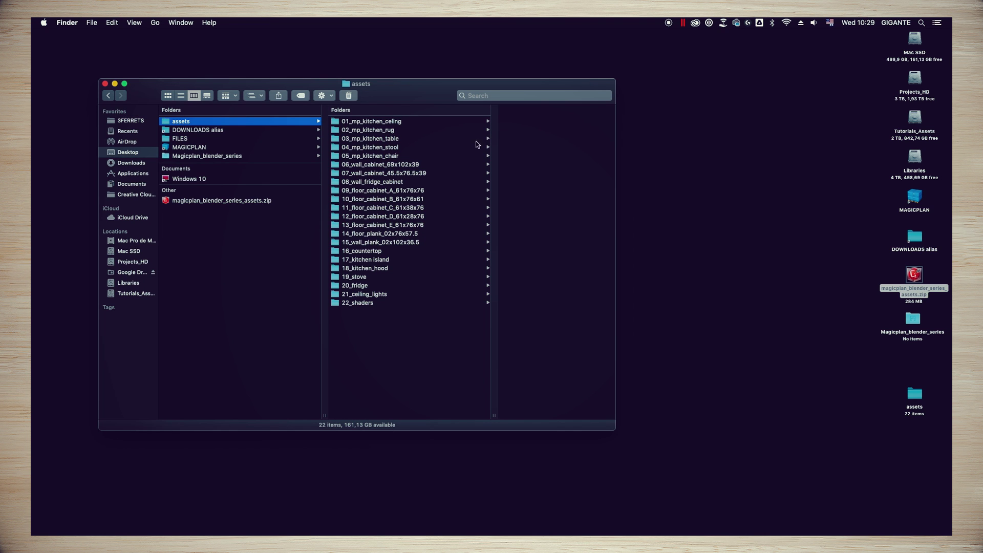
drag(403, 361, 364, 121)
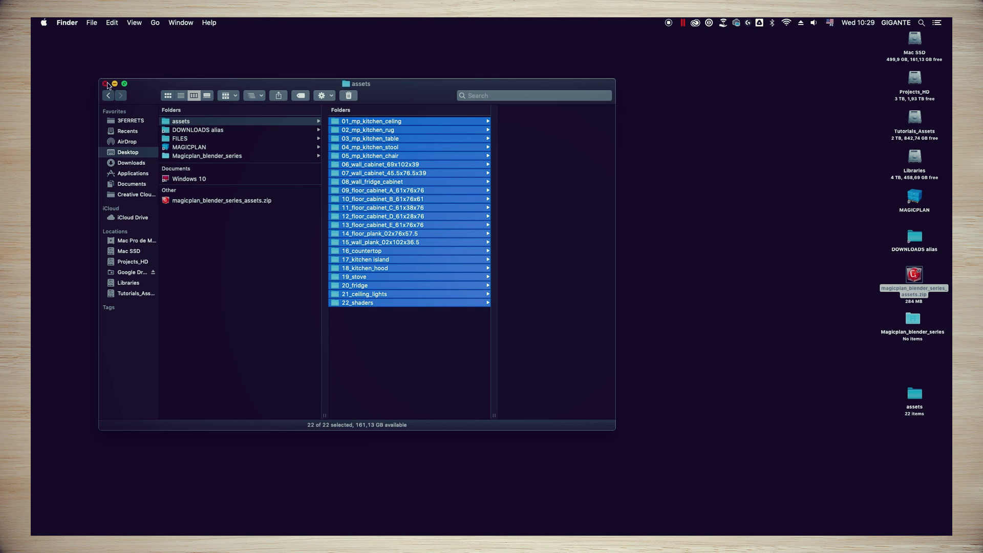
click(105, 84)
click(758, 407)
Move the assets folder into Magicplan_blender_series and close the Finder window
double_click(913, 321)
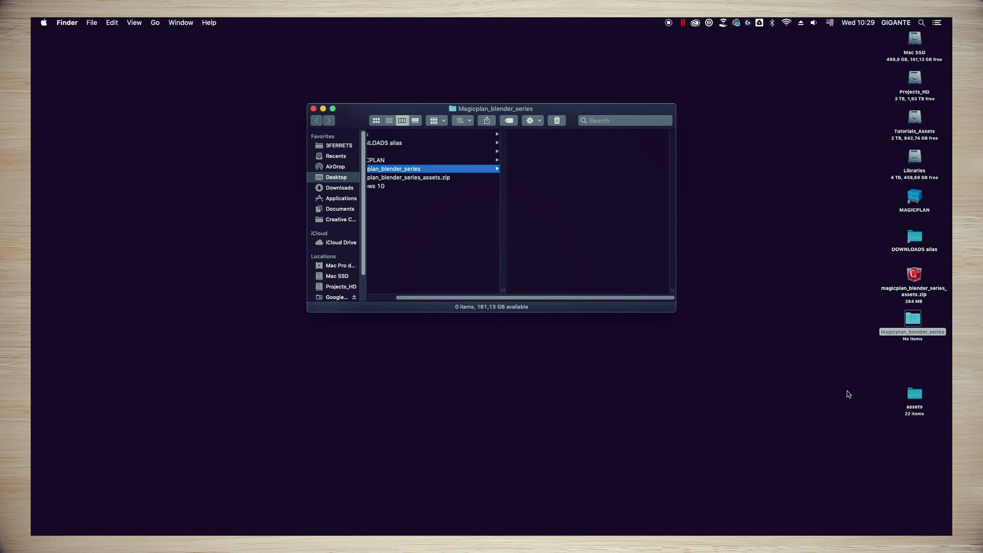
drag(914, 397, 553, 156)
click(313, 108)
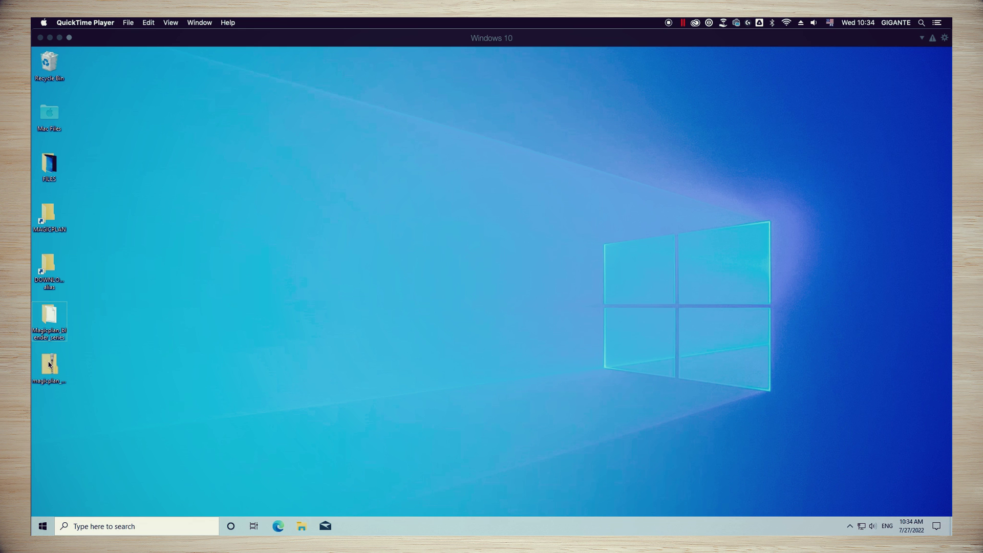
Extract the assets zip to the desktop with 7-Zip's Extract files
click(53, 365)
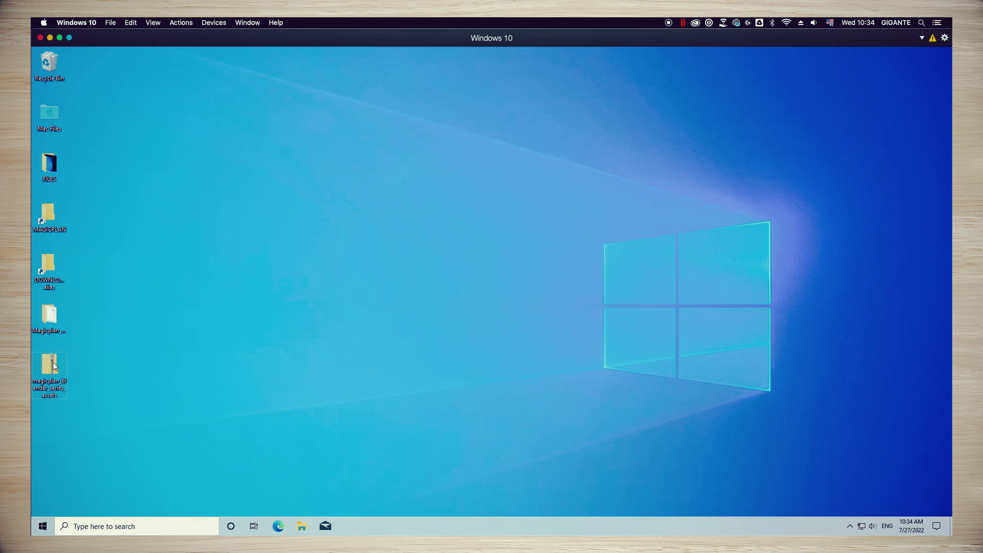
right_click(55, 364)
mouse_move(132, 184)
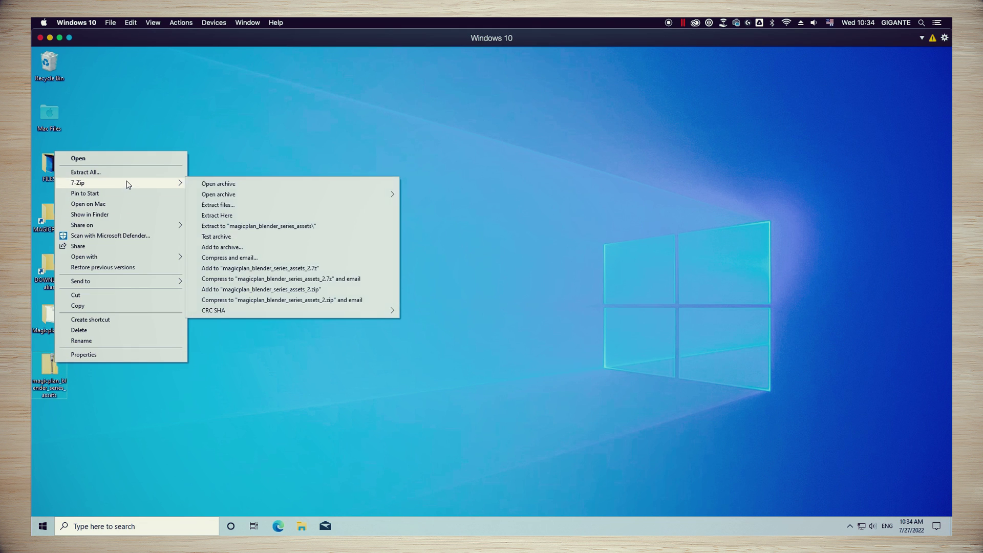
click(232, 206)
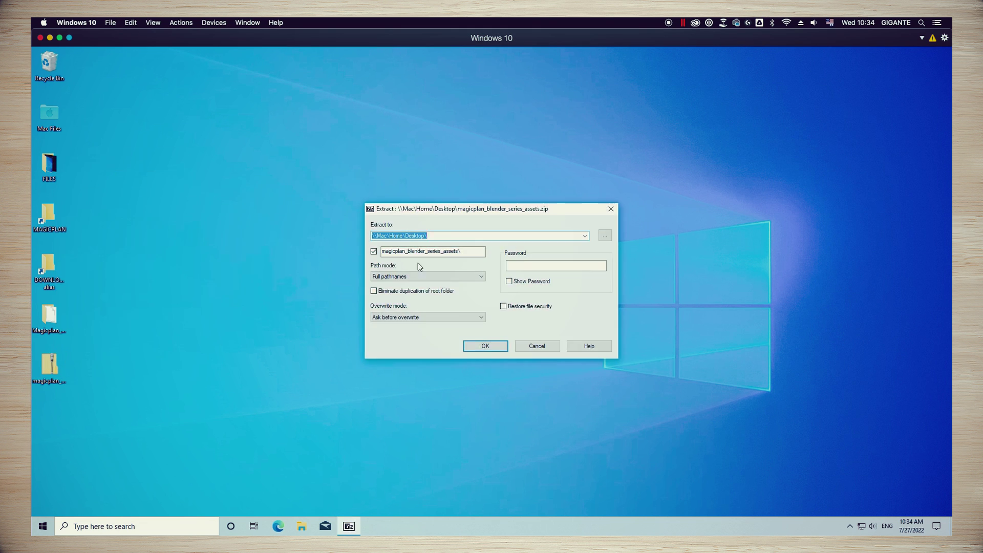
click(495, 346)
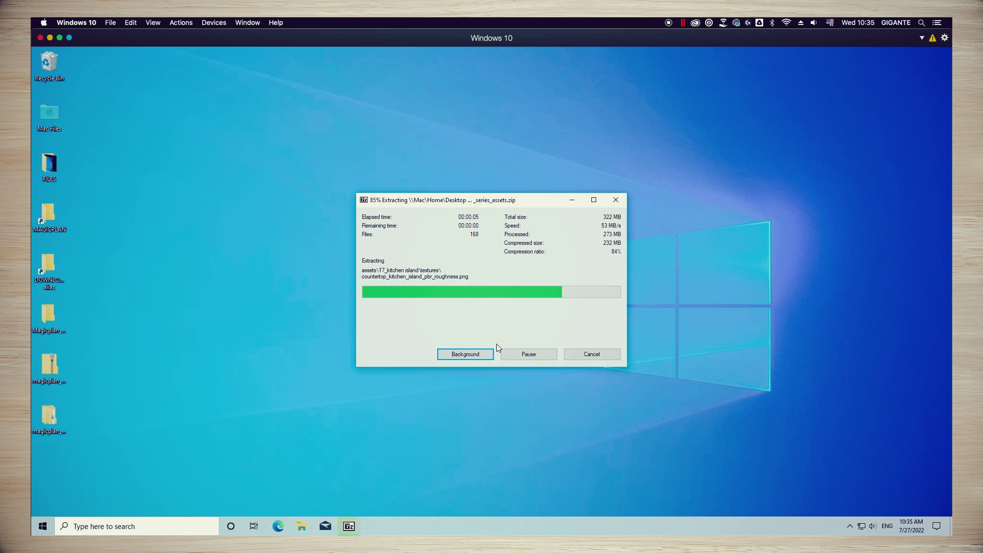
Move the extracted assets folder into the Magicplan_blender_series Explorer window
double_click(49, 317)
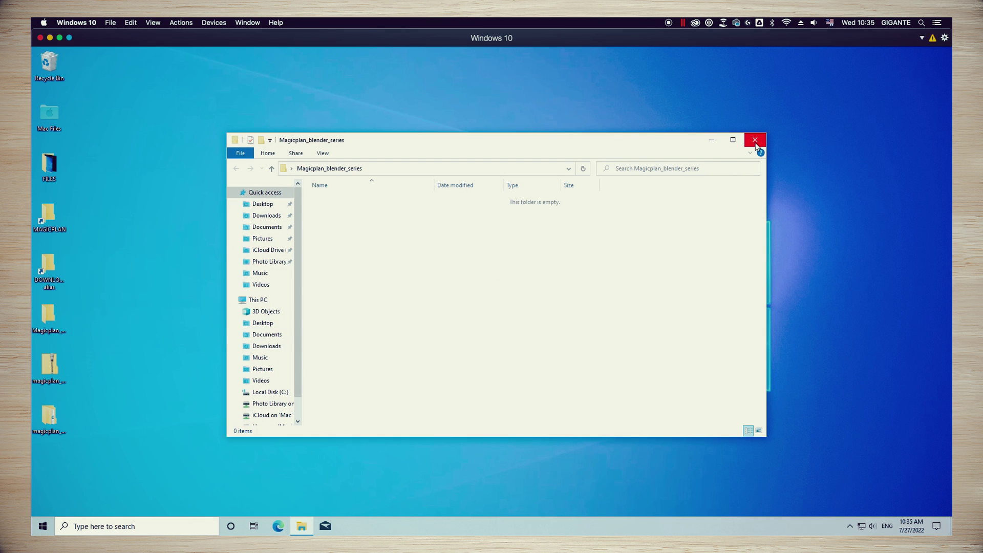
double_click(51, 419)
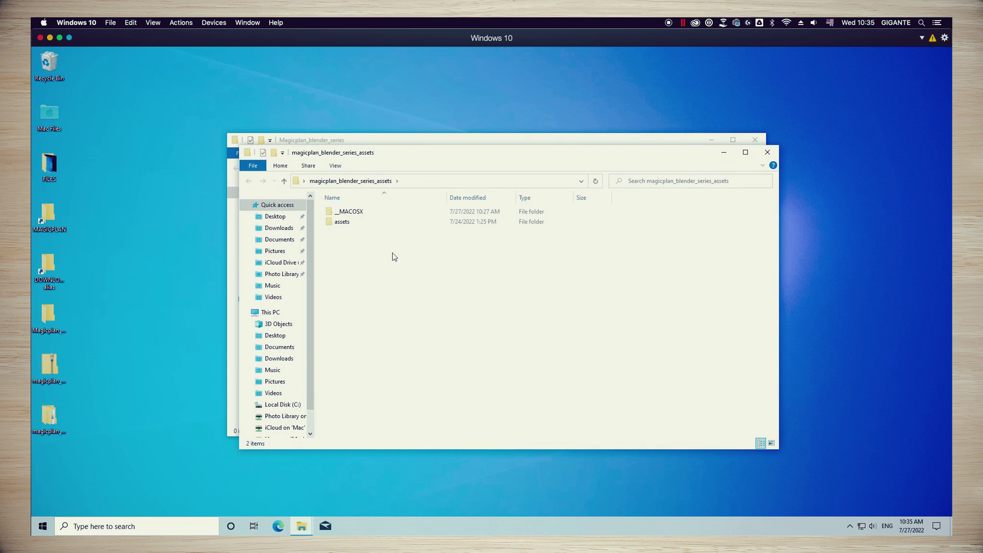
double_click(347, 222)
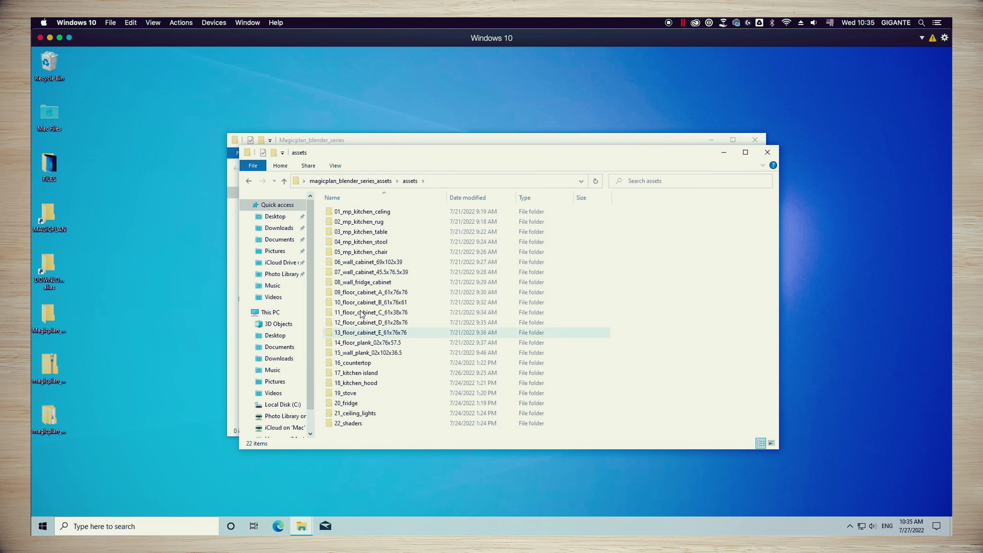
drag(352, 439, 366, 212)
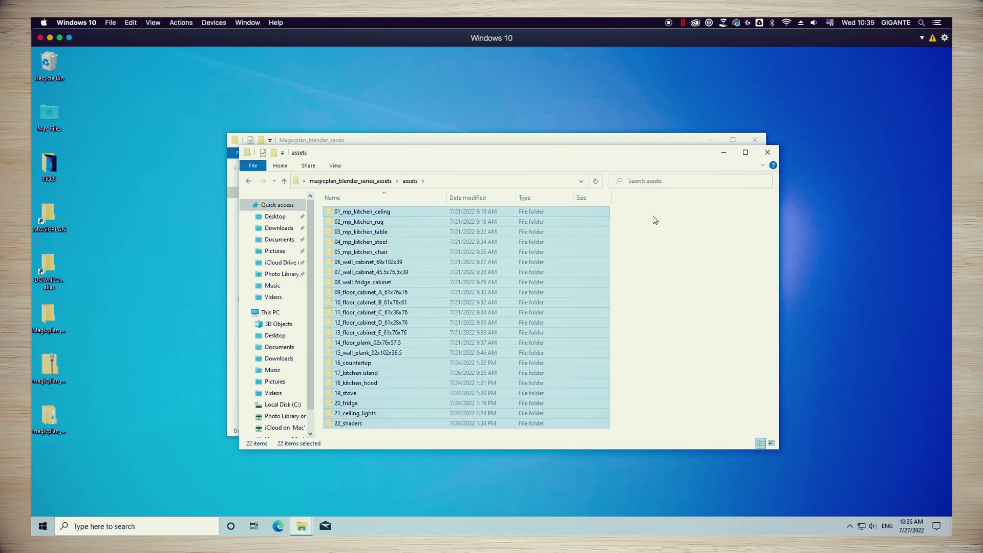
click(767, 154)
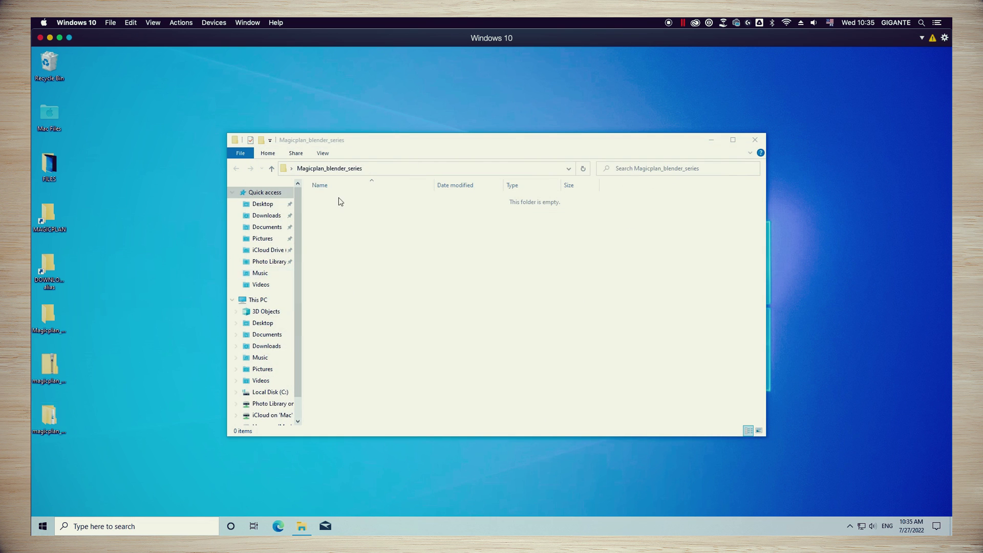
drag(462, 139, 567, 106)
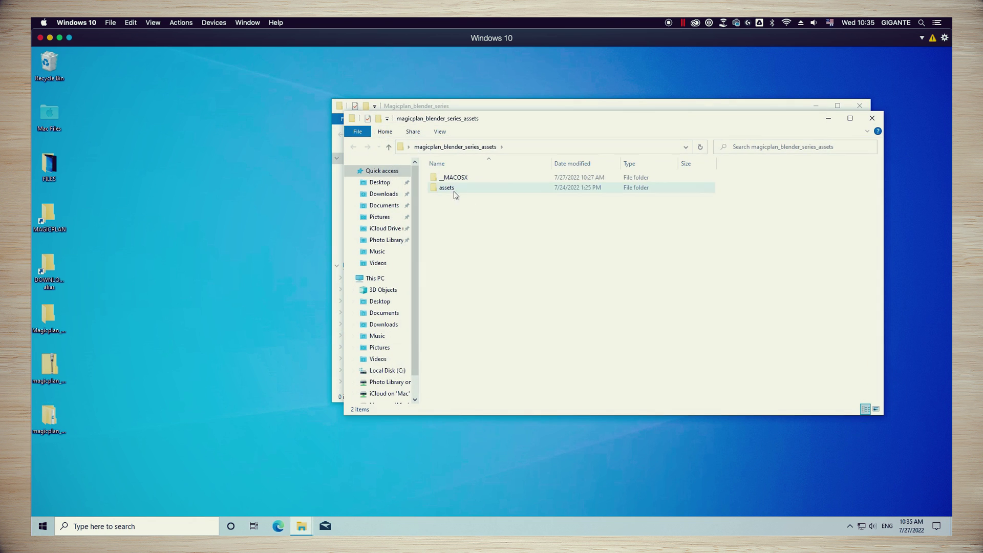
click(454, 191)
drag(580, 127, 488, 319)
drag(331, 375, 459, 208)
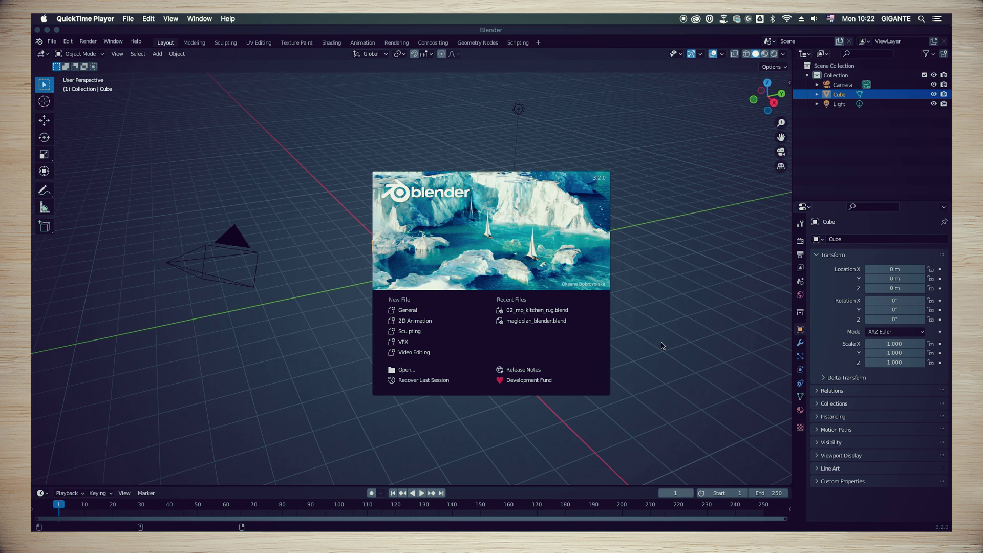
Dismiss the Blender splash screen to reveal the default cube, camera and light scene
click(637, 175)
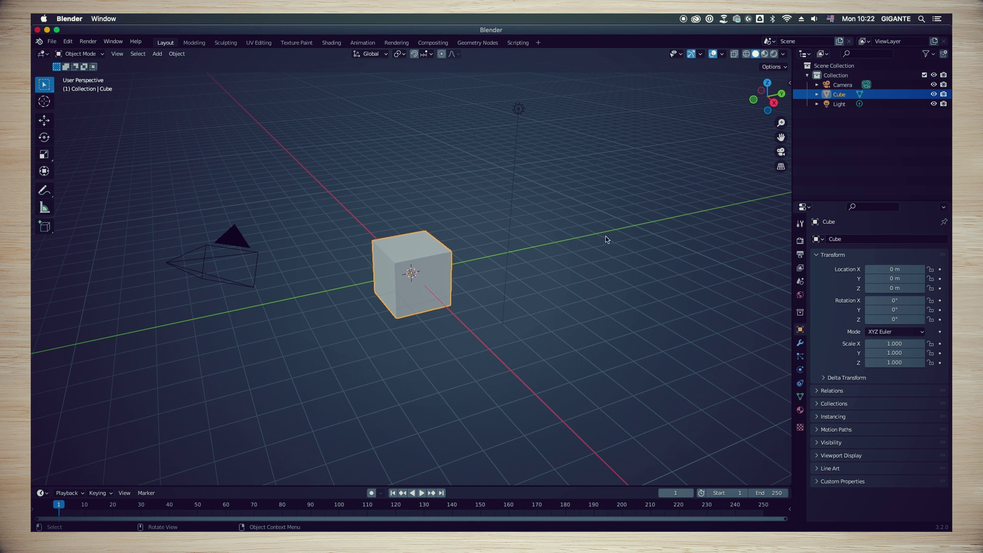
Deselect the cube, then orbit and zoom the viewport to a new three-quarter angle
click(569, 278)
middle_drag(577, 288, 601, 257)
scroll(485, 268, down, 4)
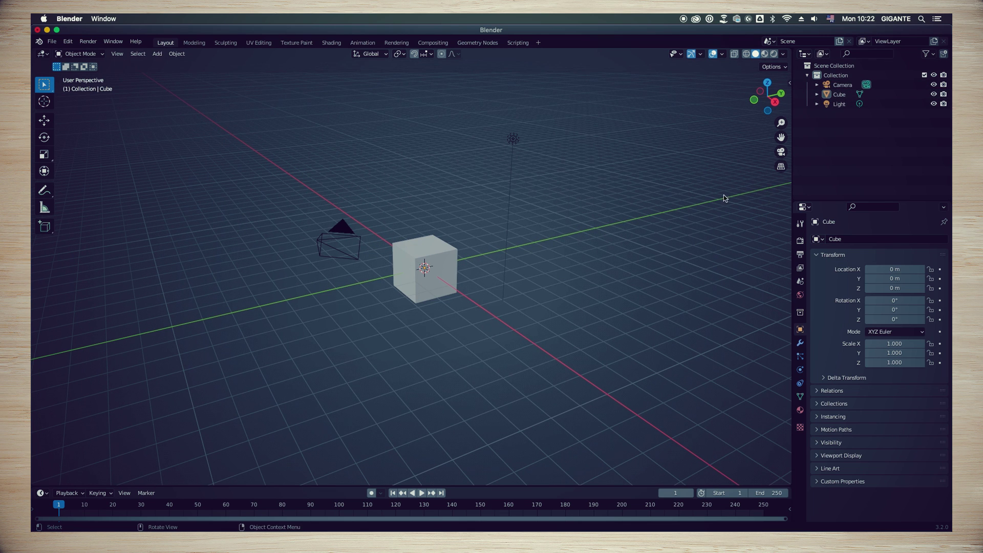
scroll(462, 297, up, 2)
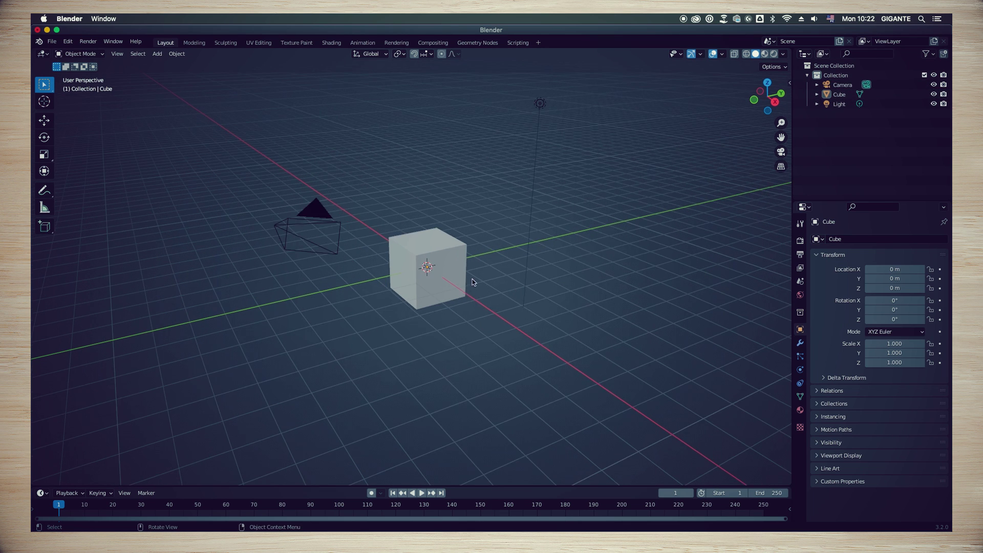
middle_drag(472, 281, 468, 303)
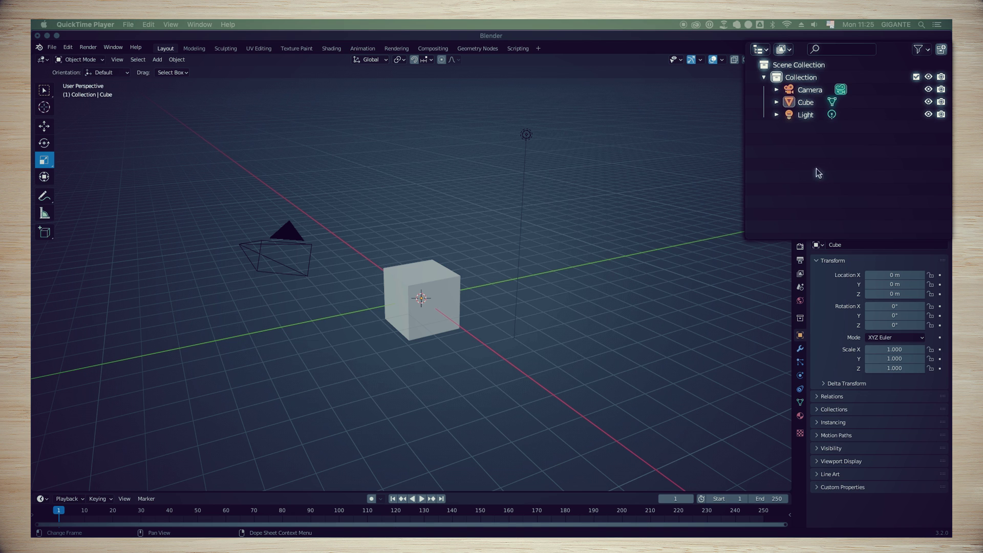
click(805, 103)
click(807, 115)
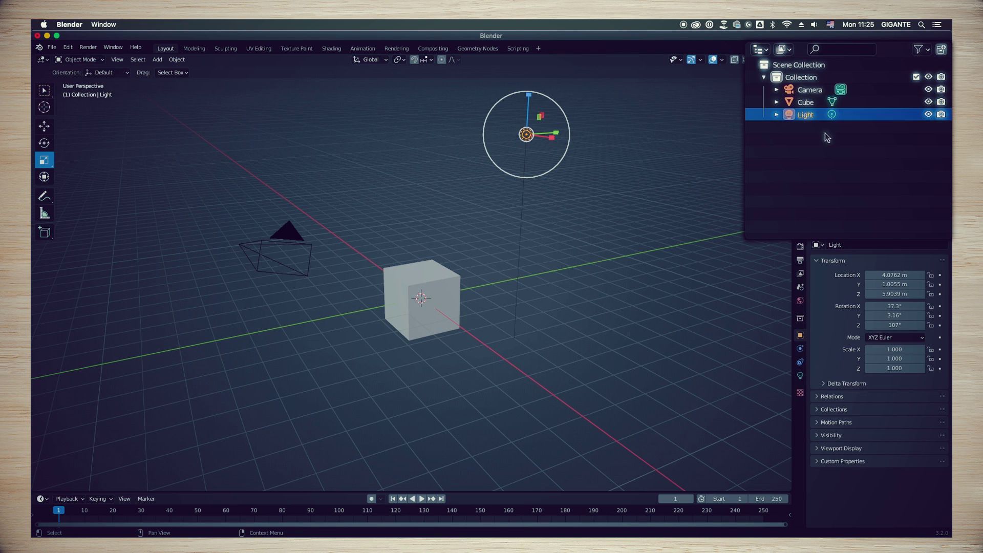
click(812, 91)
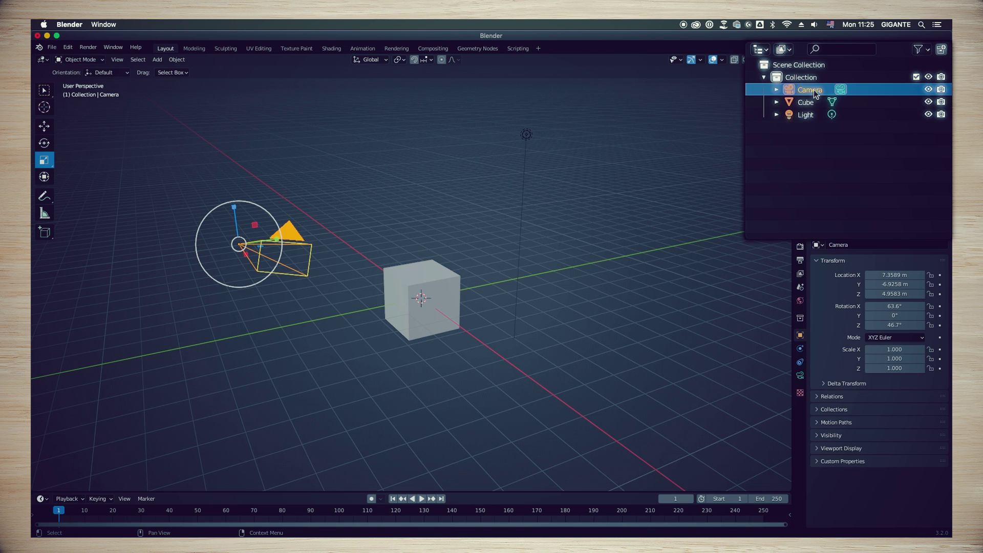
click(811, 158)
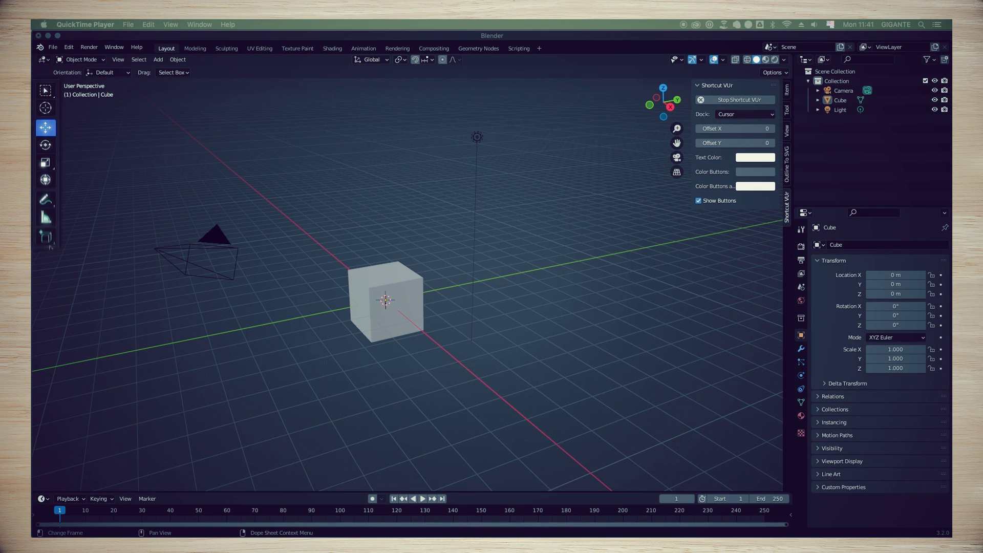
Enlarge the toolbar icons and move the cube along Y to -1.506 m
ctrl+middle_drag(50, 248, 40, 187)
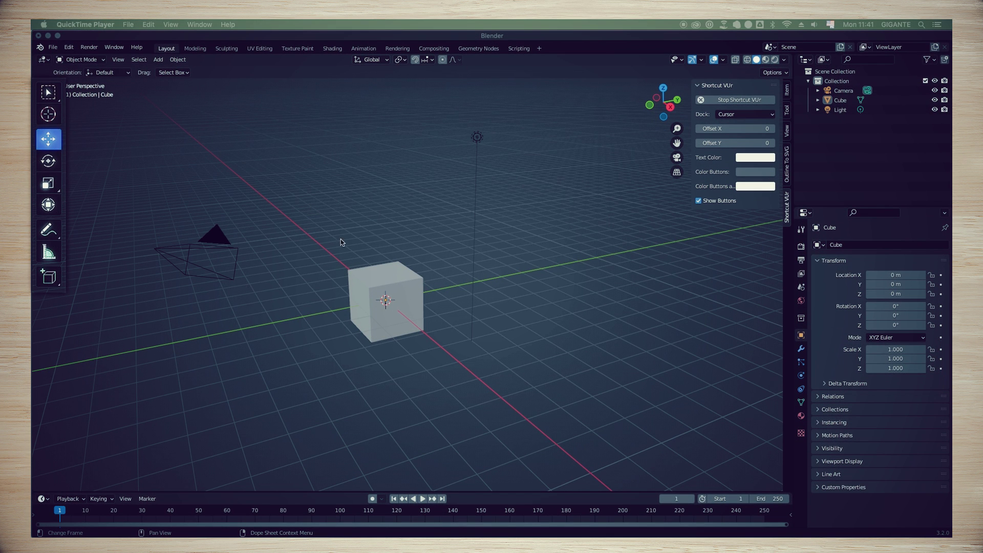
click(407, 284)
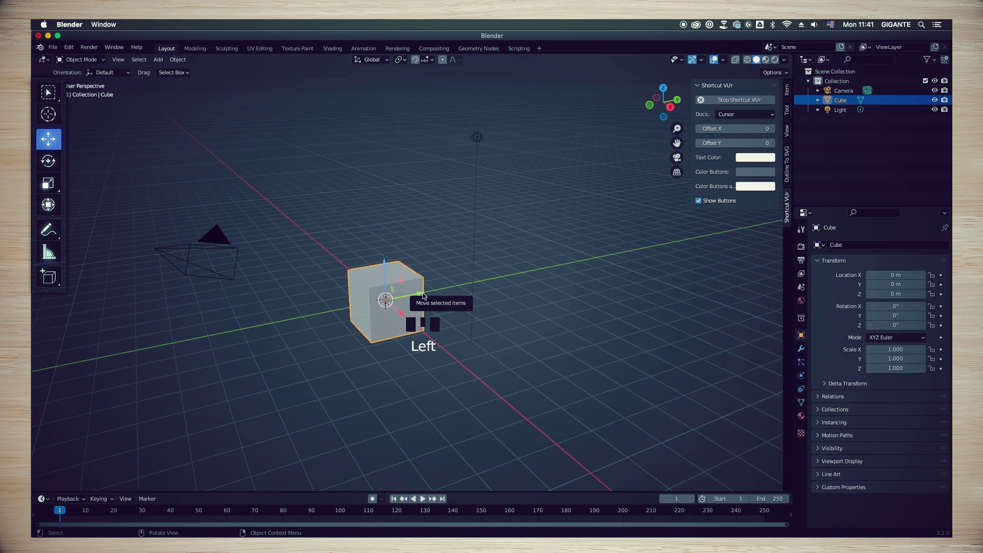
drag(419, 293, 383, 301)
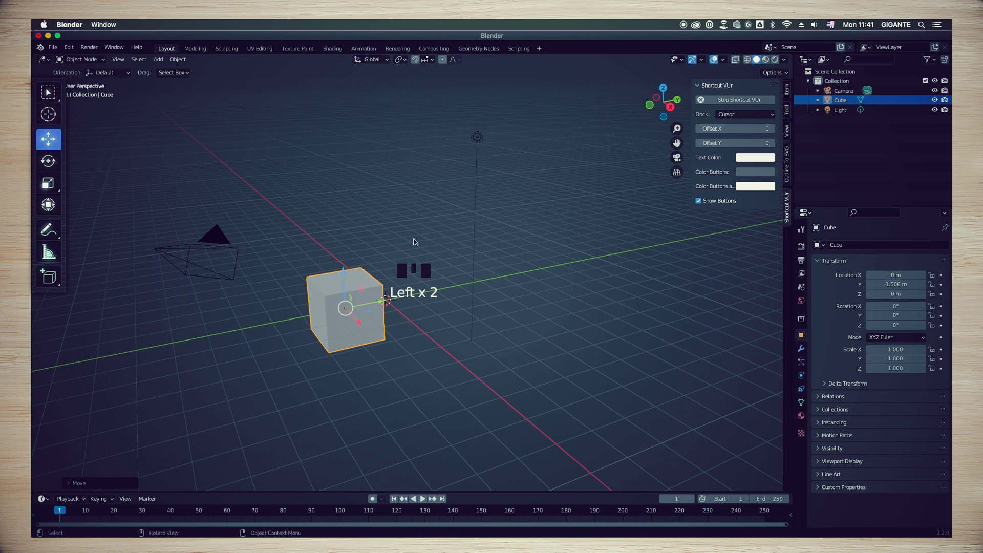
Undo and redo the cube's move several times with Ctrl+Z and Shift+Ctrl+Z
key(ctrl)
key(ctrl+z)
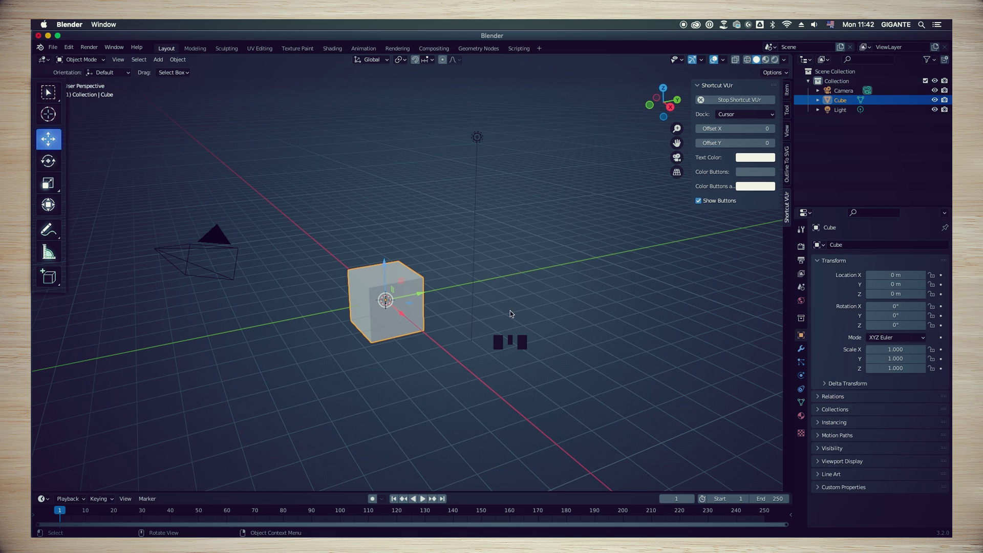
key(ctrl)
key(ctrl+shift+z)
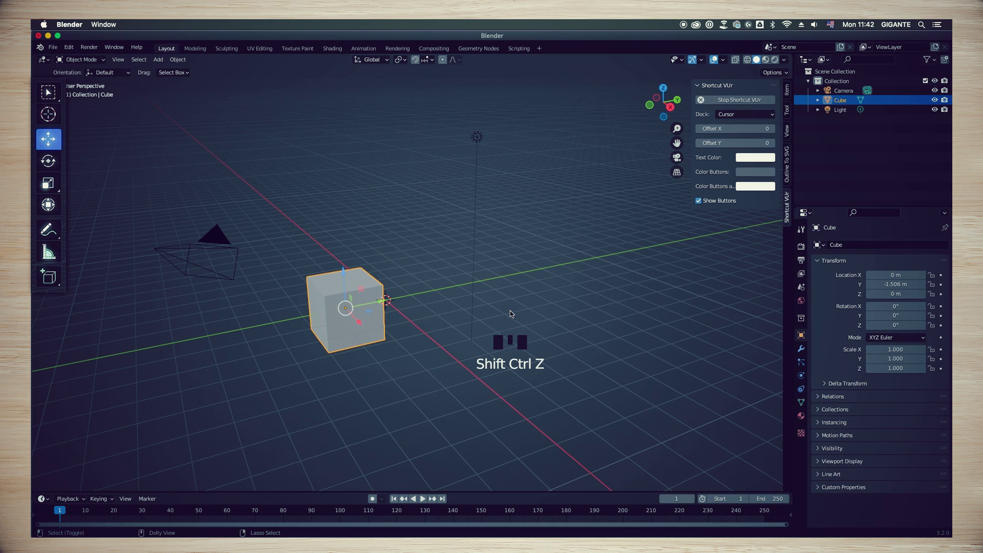
key(ctrl+z)
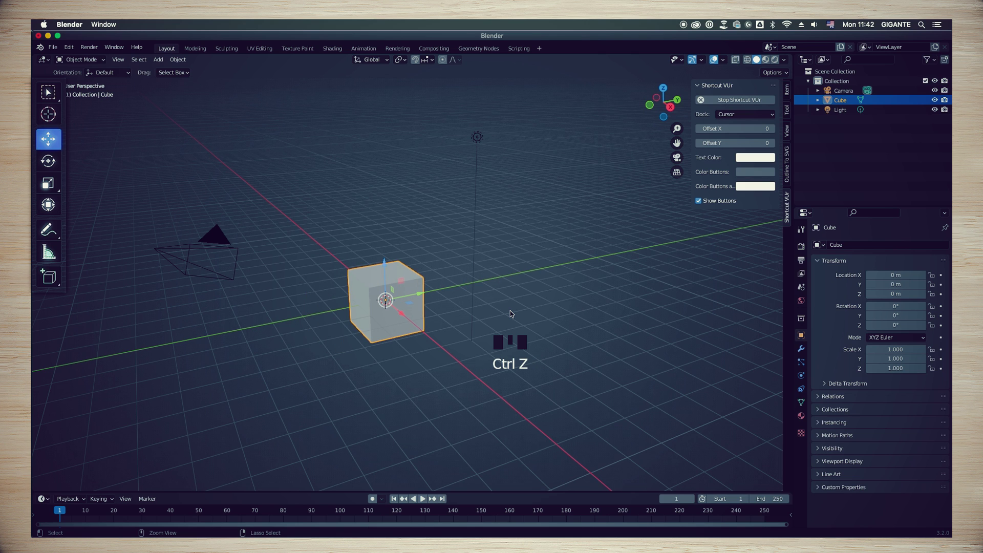
key(ctrl+shift+z)
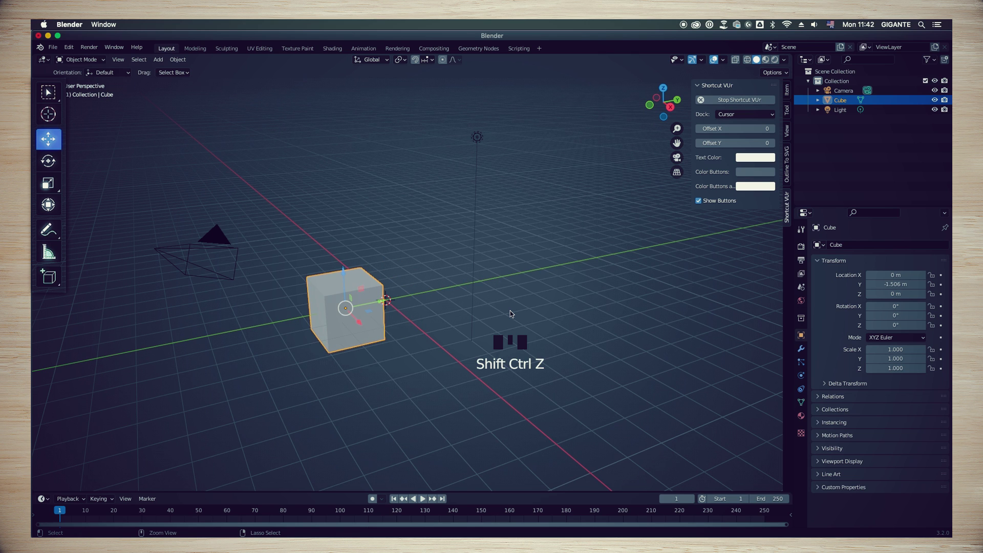
key(ctrl+z)
key(ctrl+shift+z)
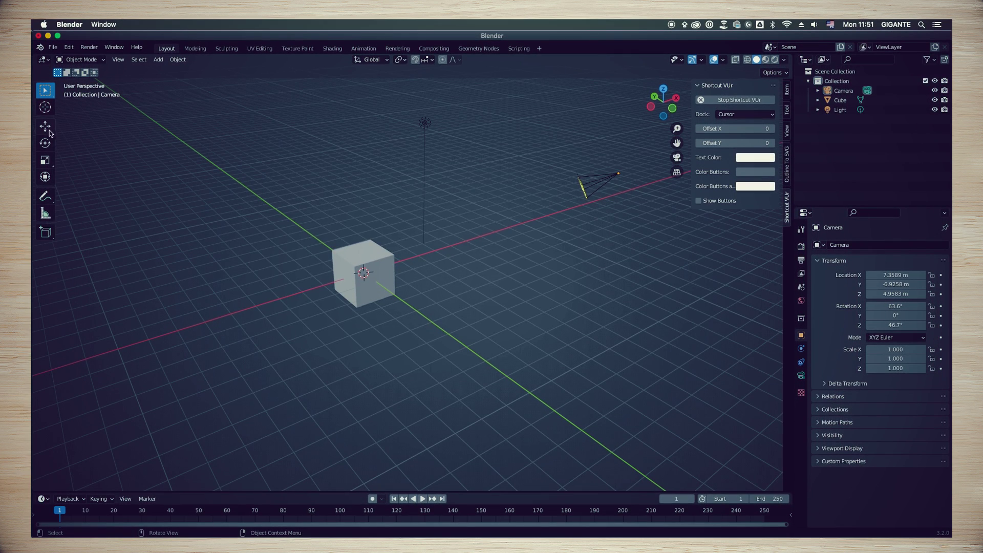
With the Move tool, nudge the cube up along Z, then slide it along Y to about 0.98 m
click(49, 130)
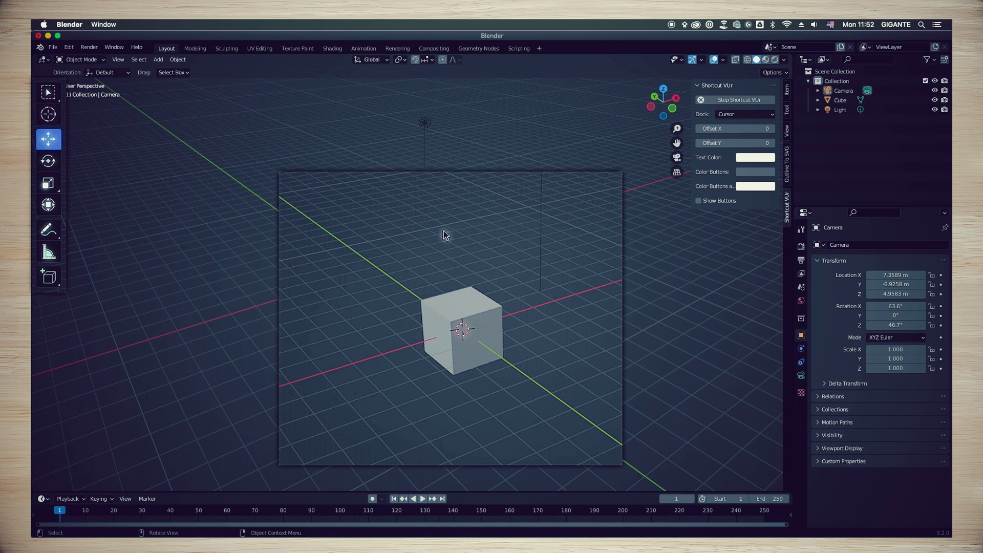
click(490, 327)
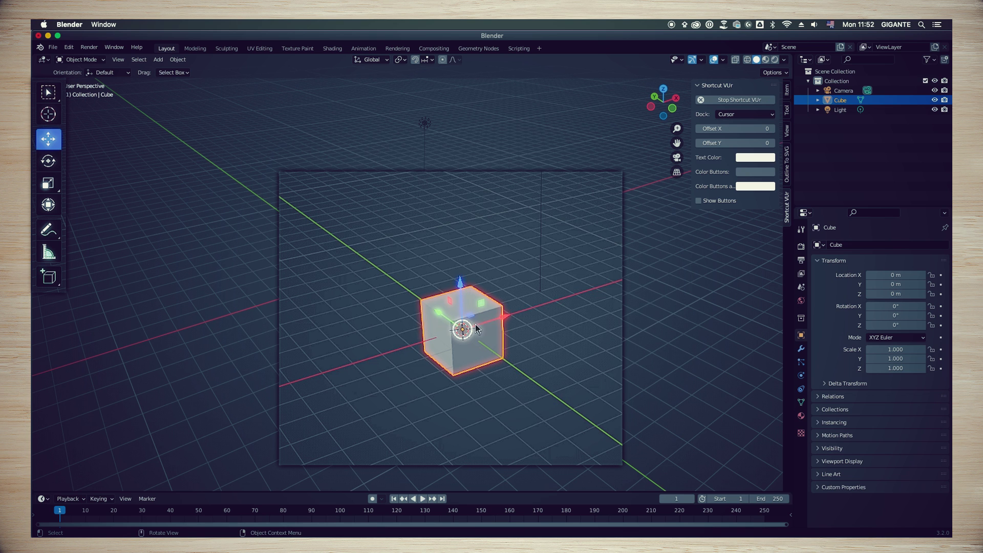
drag(461, 285, 463, 261)
drag(438, 298, 514, 290)
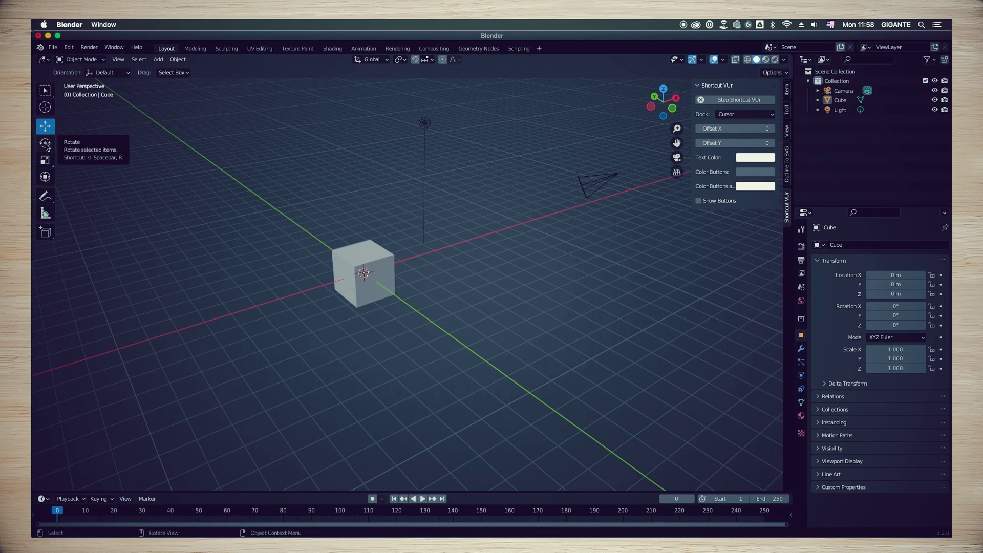
Rotate the cube 28.6° around Z, then tumble it freely to about X 12.5°, Y 21.6°, Z 31°
click(46, 144)
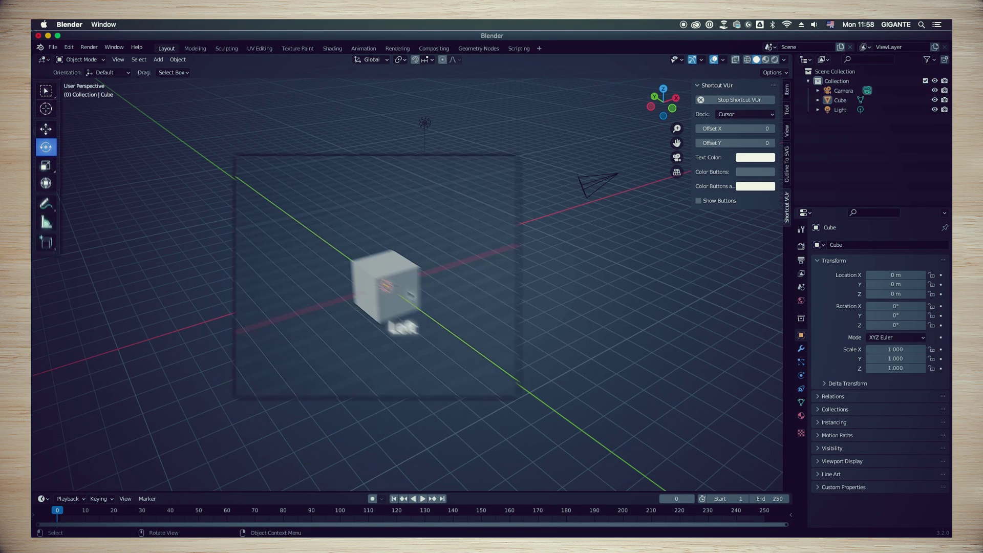
click(371, 272)
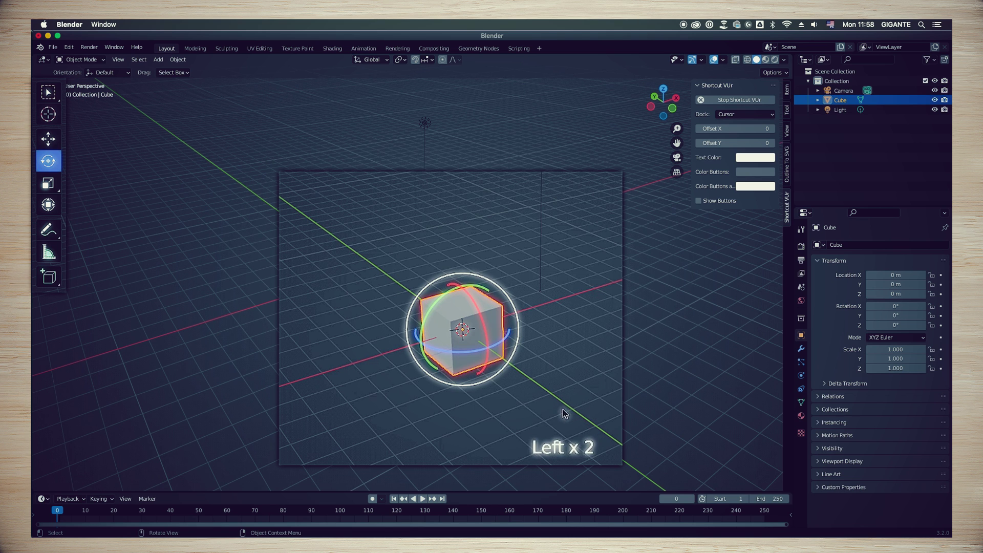
drag(467, 356, 531, 379)
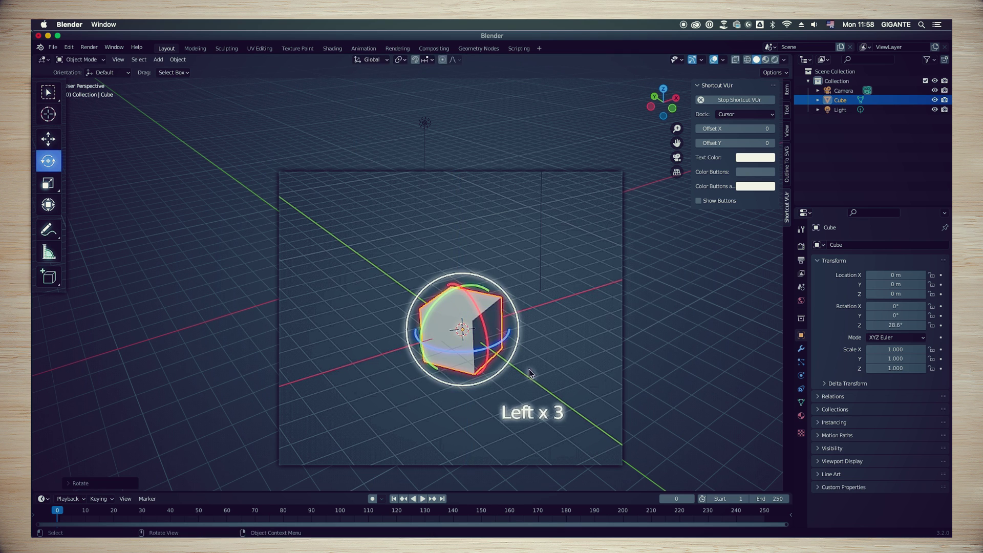
drag(445, 301, 497, 392)
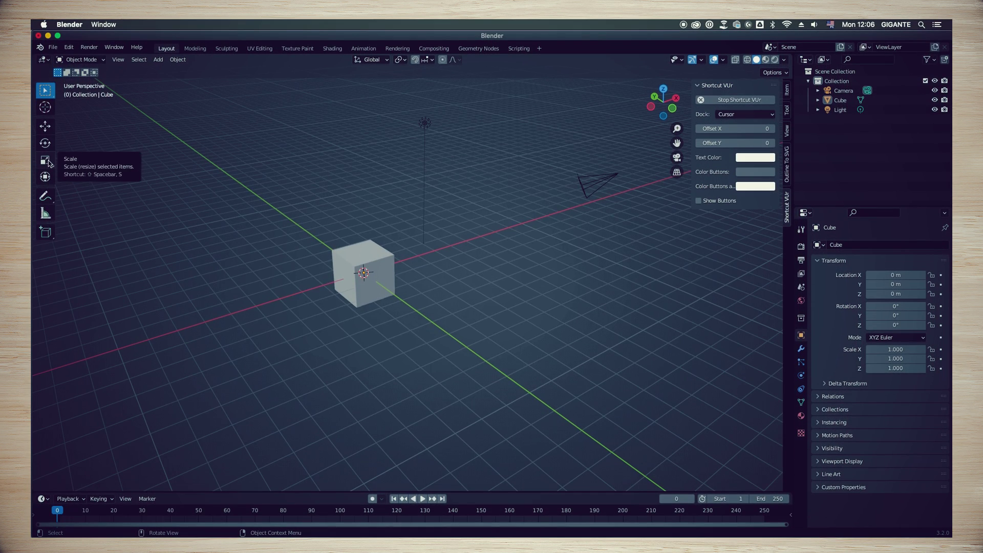
Scale the cube to 2.316 on Z, 3.036 on Y and 3.208 on X
click(49, 163)
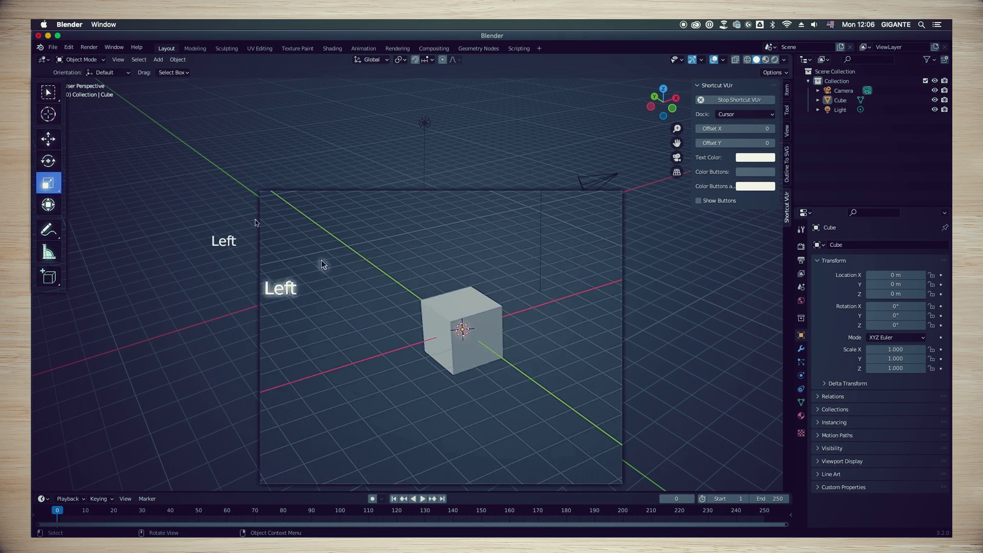
click(461, 307)
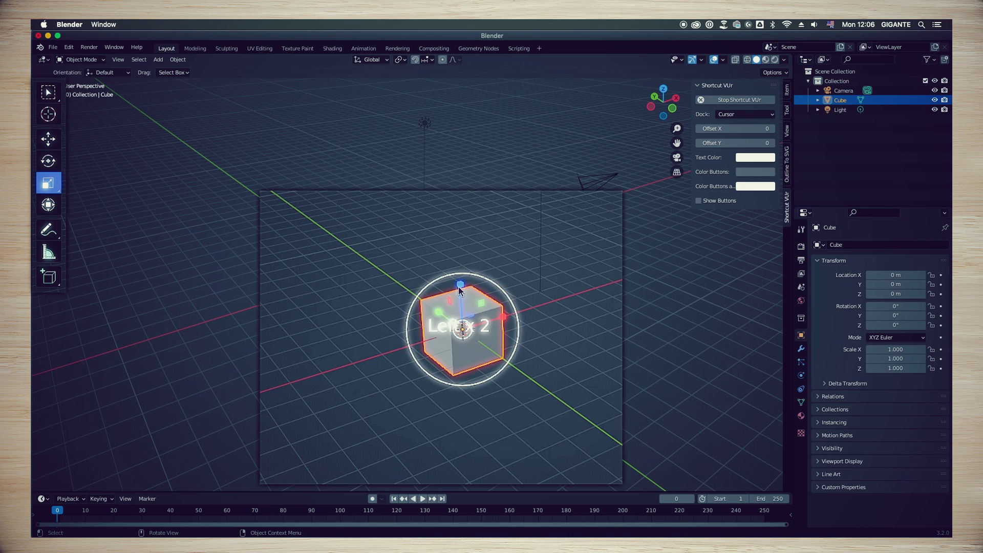
drag(459, 290, 460, 239)
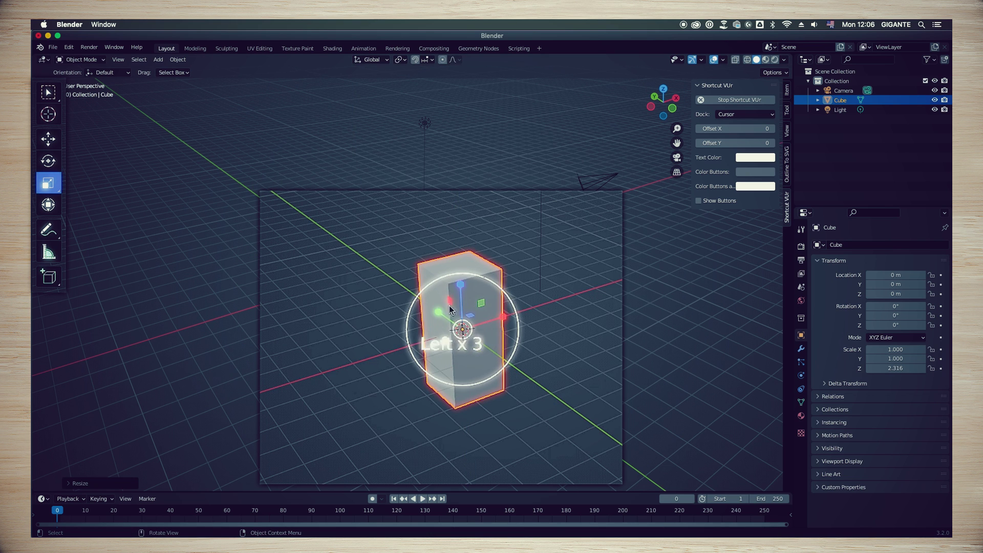
drag(449, 309, 404, 292)
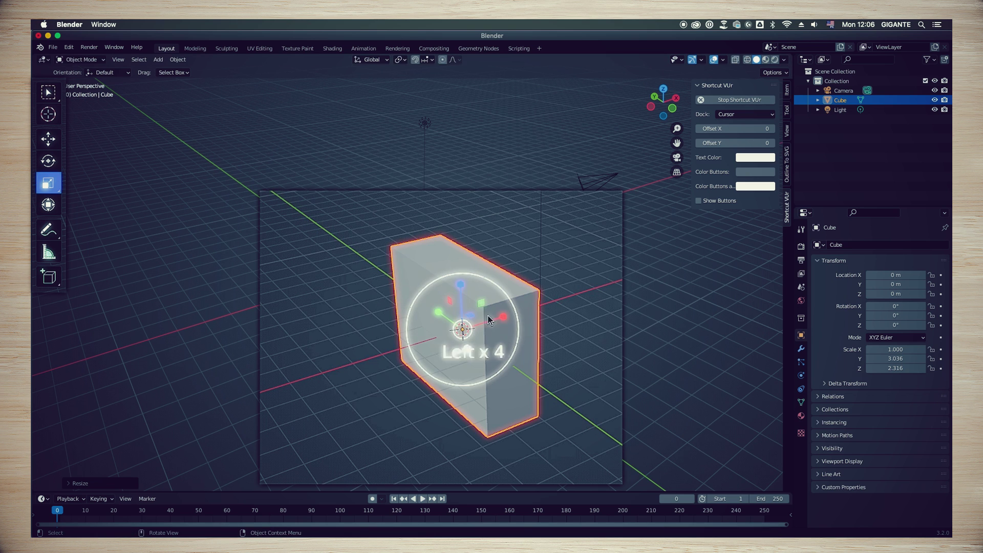
drag(502, 316, 589, 328)
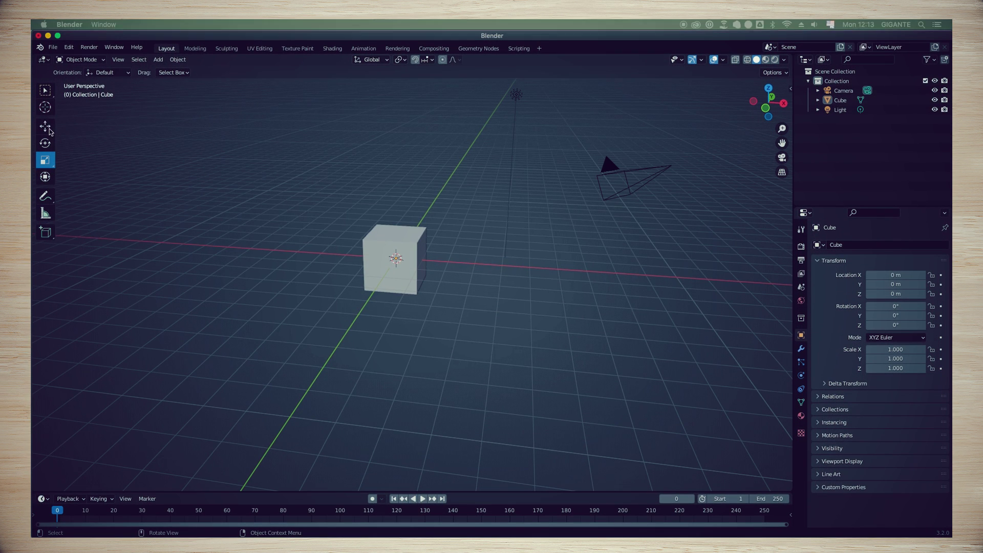
With the Move tool active, orbit the viewport around the scene
click(49, 130)
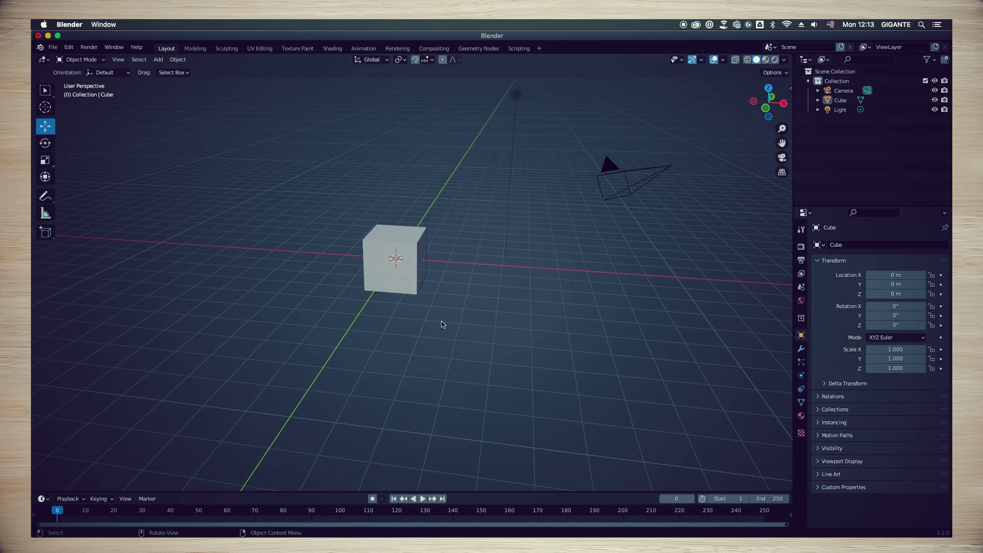
middle_drag(442, 324, 423, 327)
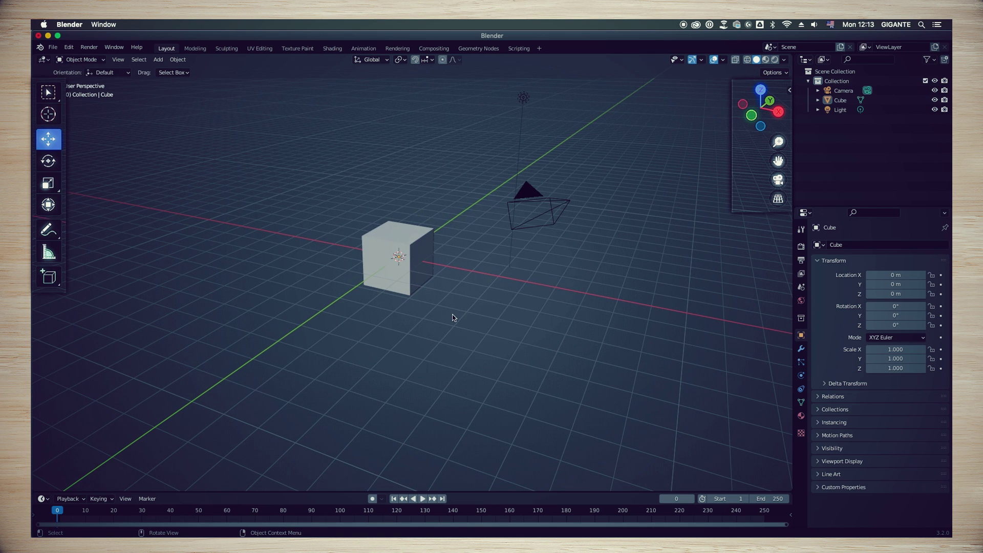
middle_drag(450, 320, 450, 320)
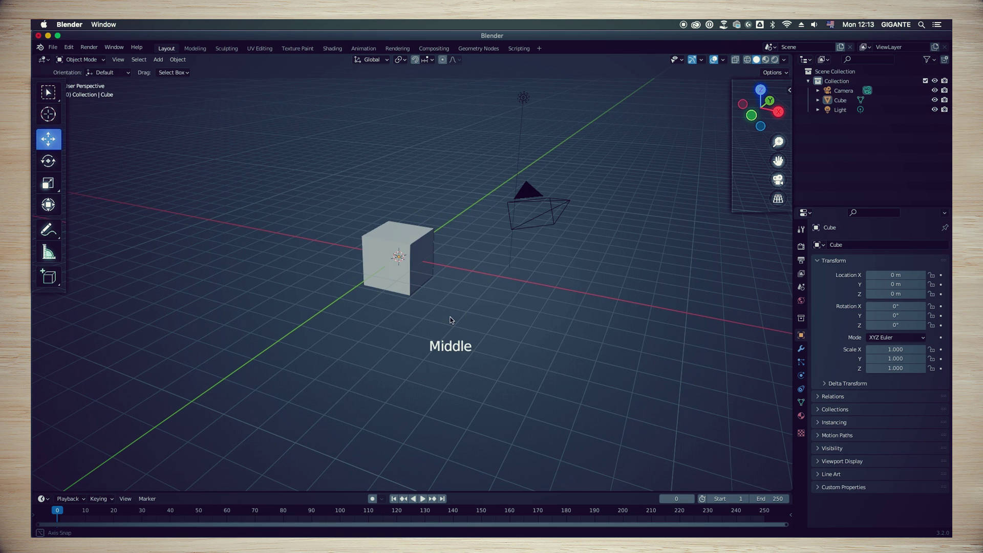
Zoom the view in and out on the cube, then orbit around it again
scroll(450, 320, up, 4)
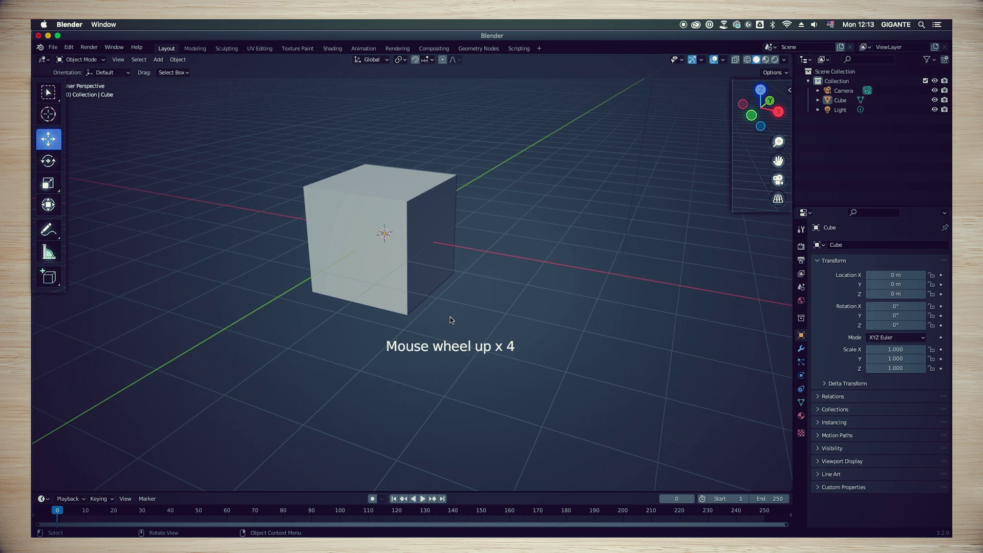
scroll(450, 320, up, 1)
scroll(450, 320, down, 7)
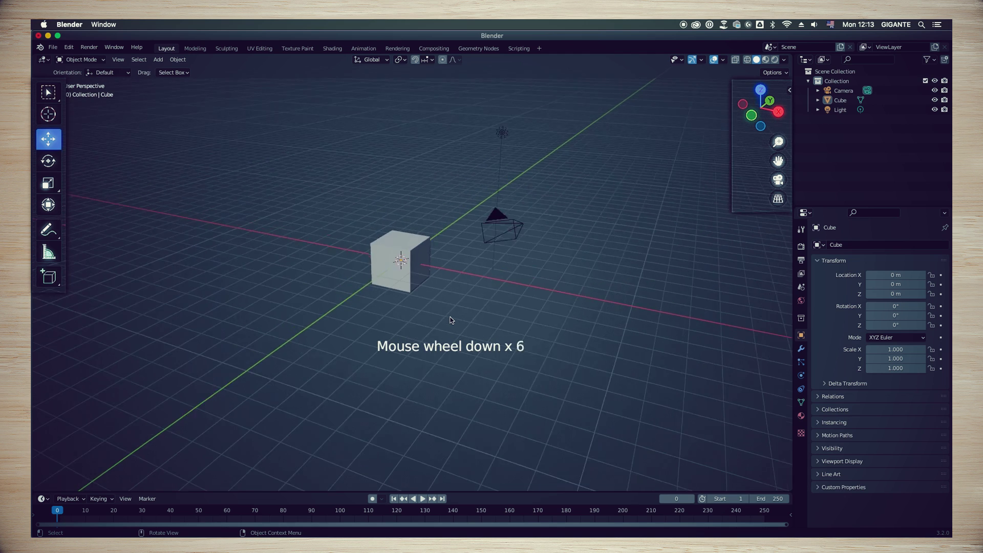
scroll(450, 320, down, 4)
scroll(450, 320, up, 4)
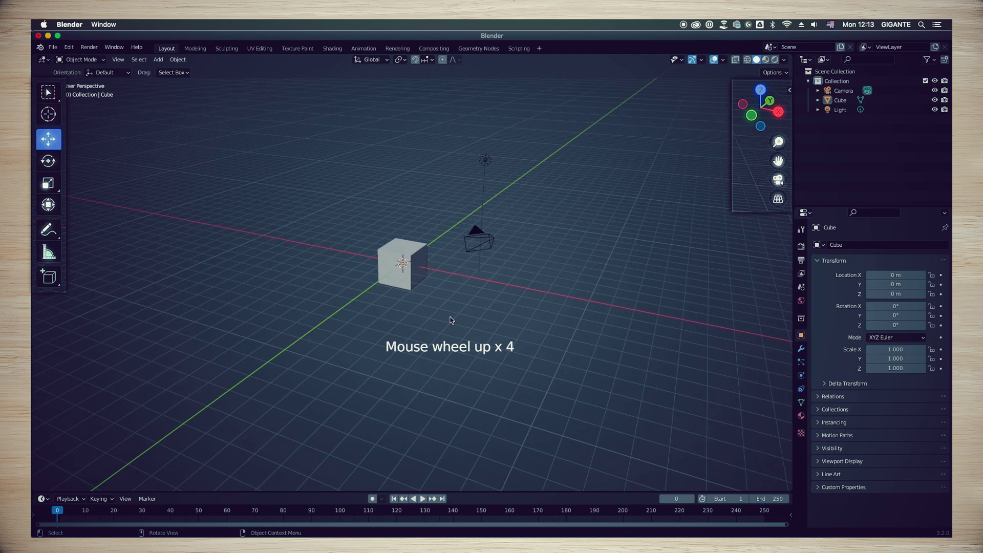
scroll(450, 320, up, 4)
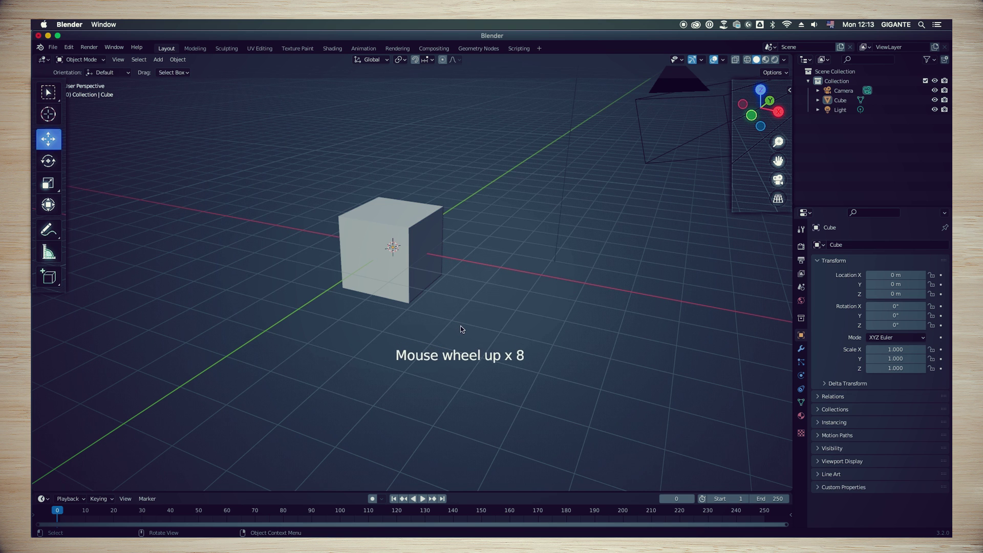
middle_drag(462, 329, 429, 348)
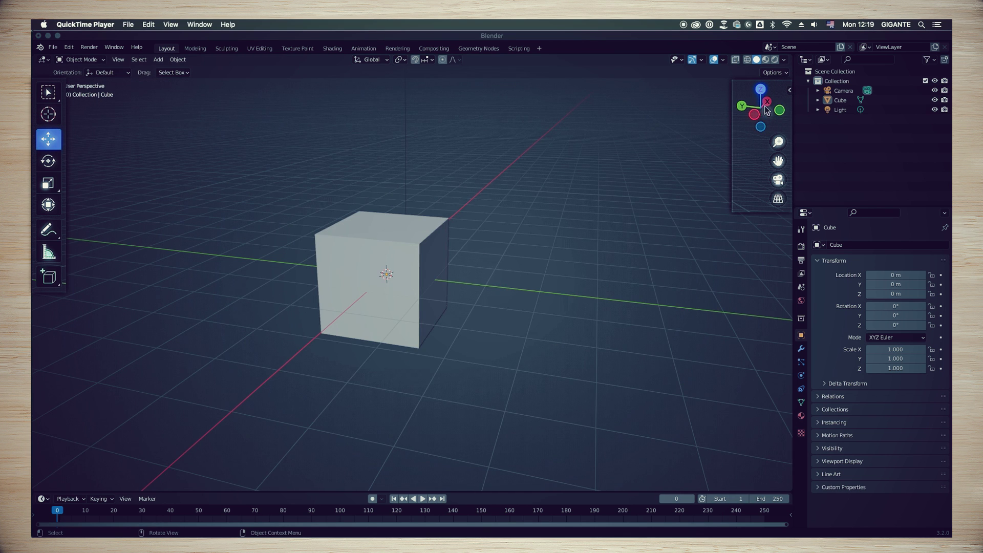
Orbit the view with the navigation gizmo, then zoom in and out with the magnifier control
drag(767, 110, 765, 109)
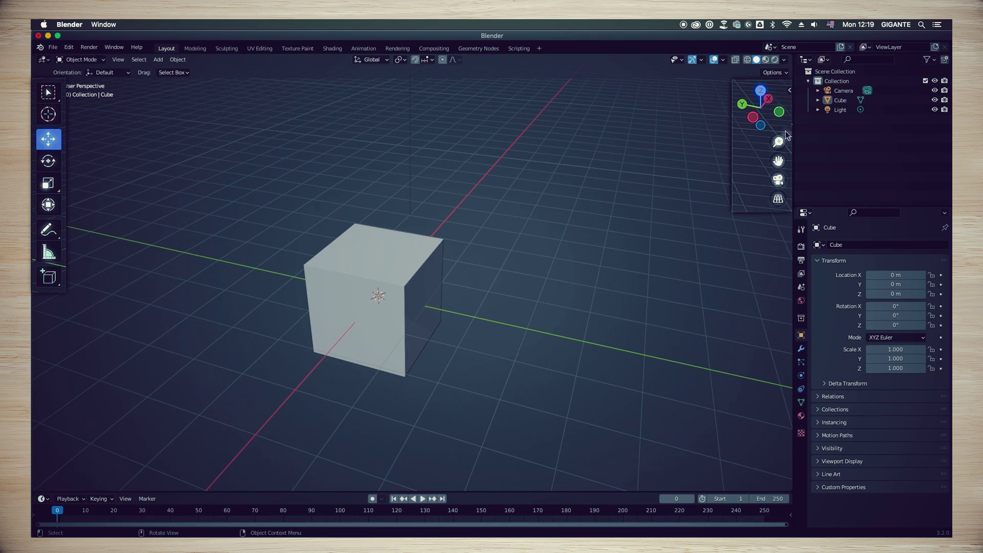
drag(778, 142, 835, 152)
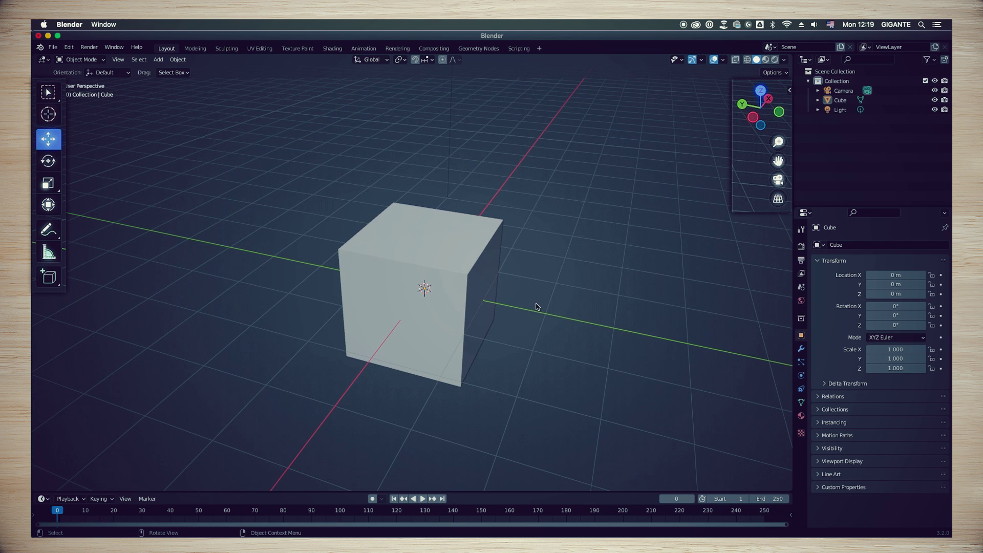